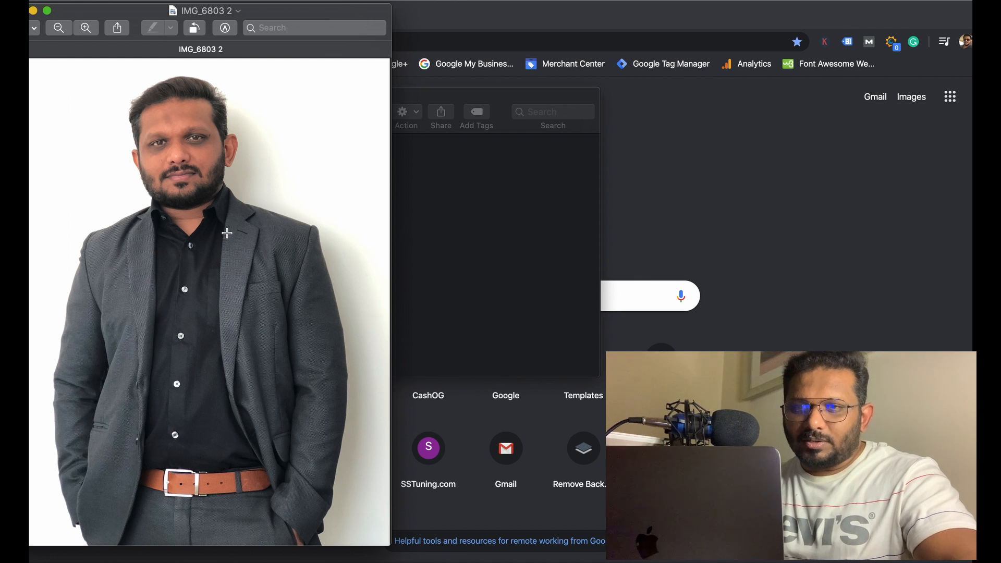
# Close the IMG_6803 2 photo preview and open the remove.bg website in the browser.
pyautogui.moveTo(50, 4)
pyautogui.mouseDown()
pyautogui.moveTo(96, 14)
pyautogui.moveTo(53, 11)
pyautogui.mouseUp()
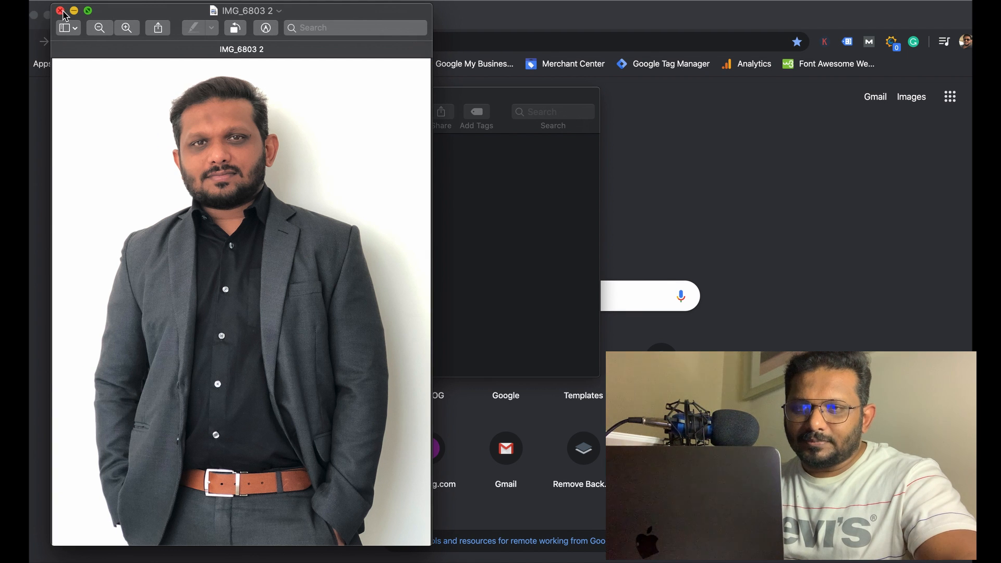
pyautogui.click(61, 11)
pyautogui.click(315, 36)
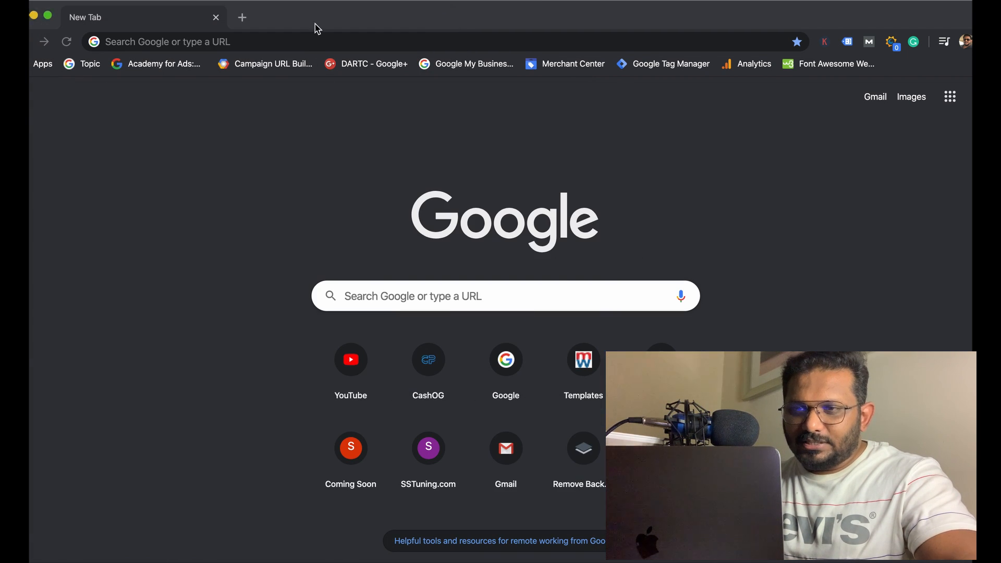
pyautogui.write('remove')
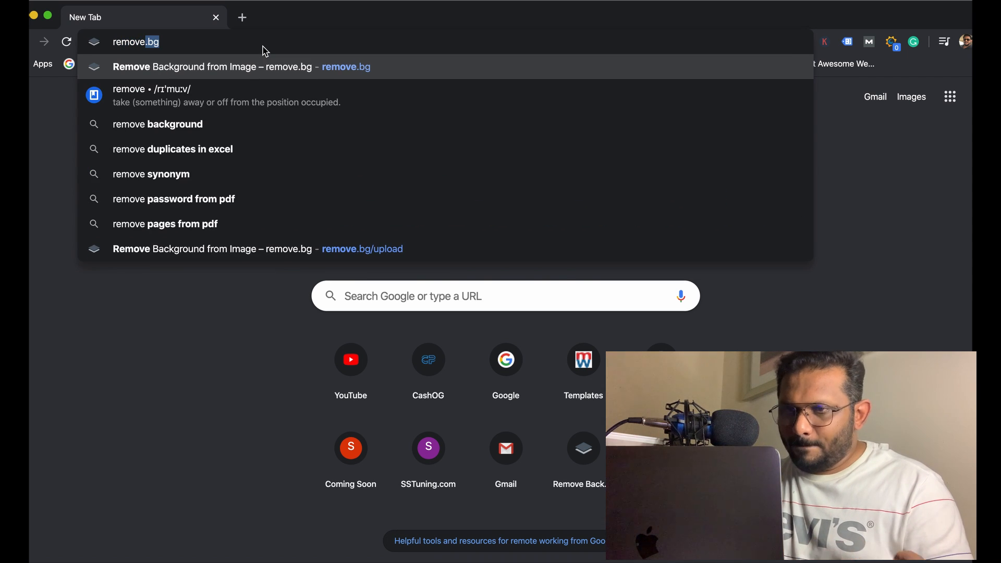
pyautogui.press('Return')
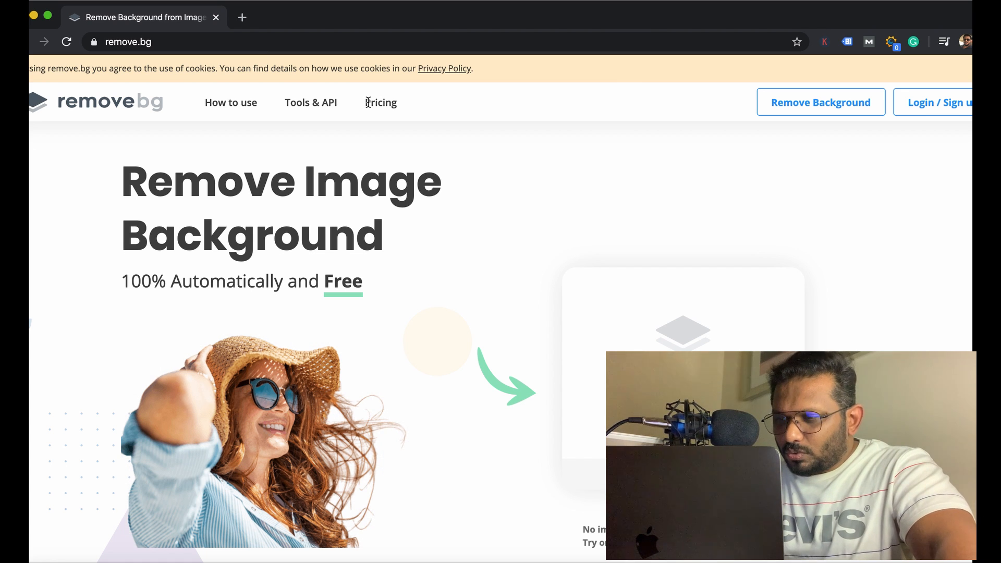
# Upload the IMG_6803 2 photo from the untitled folder to remove.bg for background removal.
pyautogui.click(873, 562)
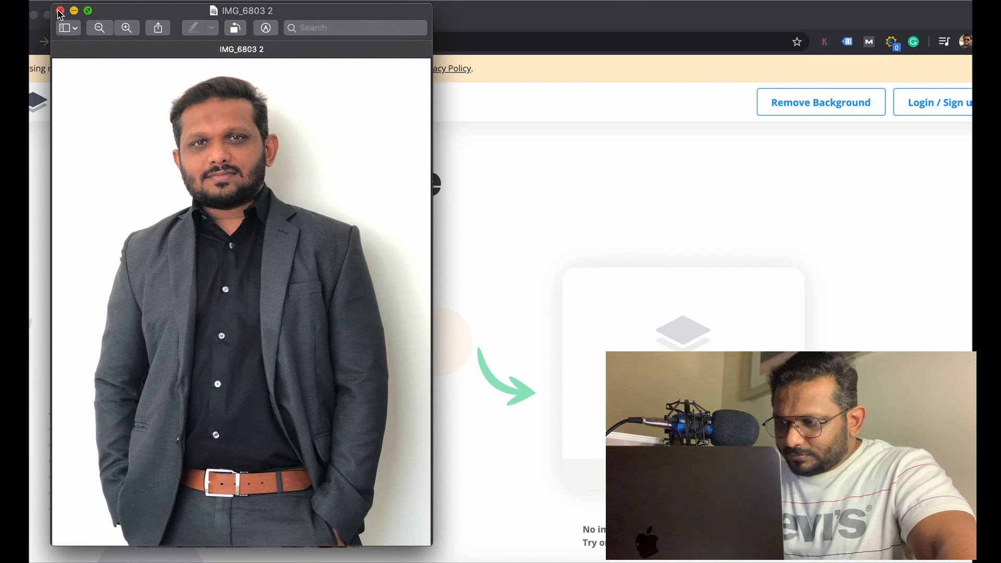
pyautogui.click(60, 10)
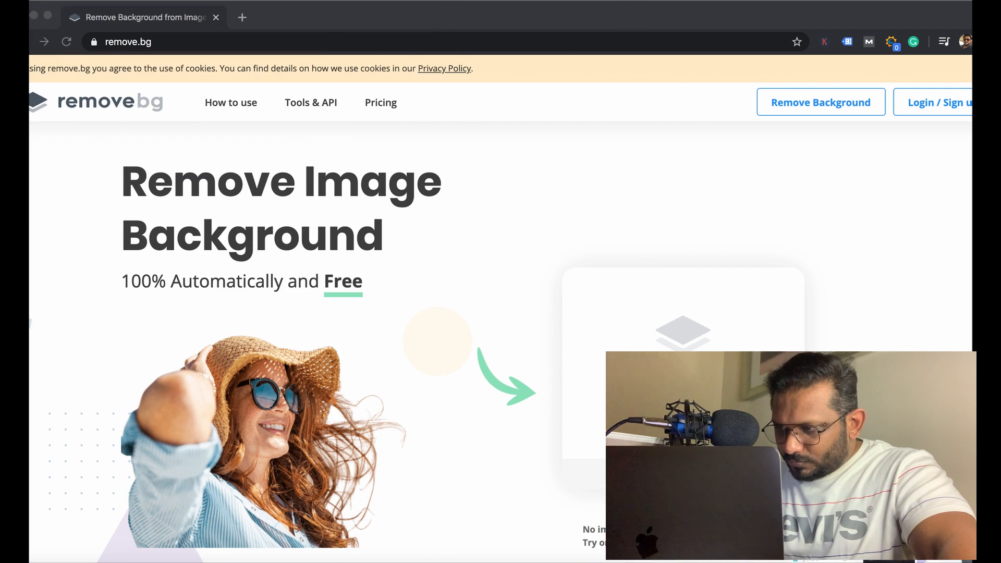
pyautogui.click(54, 548)
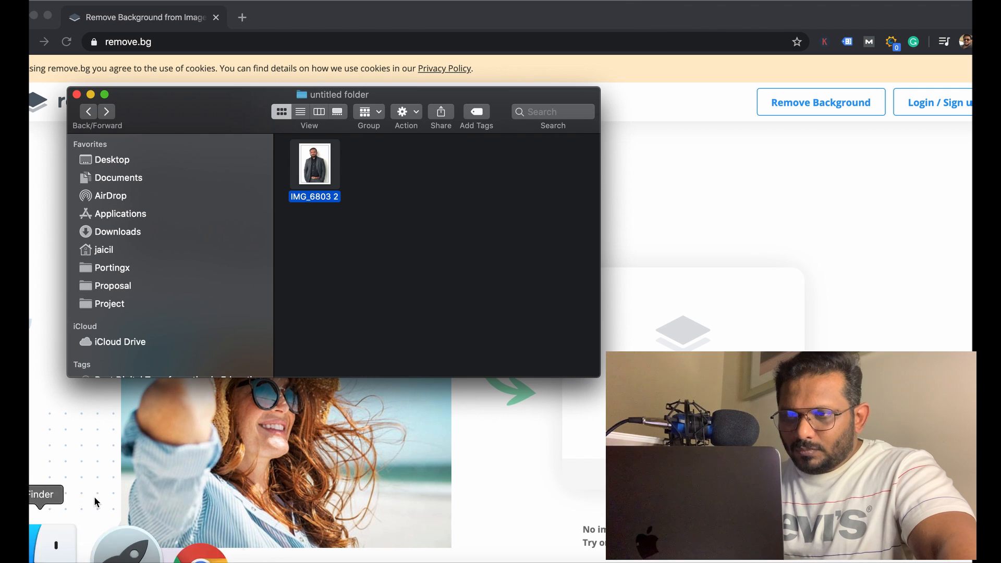
pyautogui.moveTo(319, 151); pyautogui.dragTo(404, 266)
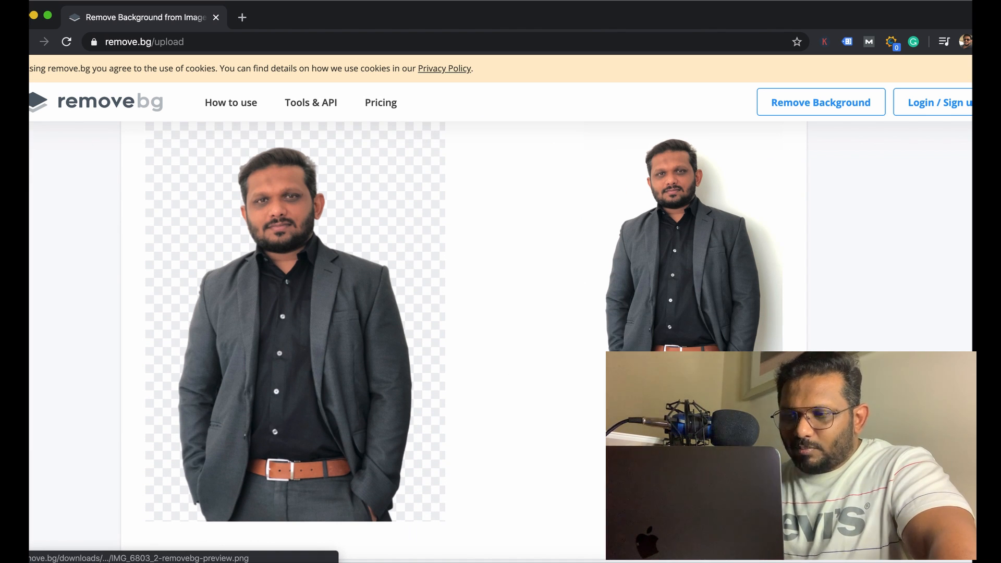
# Download the background-removed portrait and open IMG_6803_2-removebg-preview.png from the untitled folder to check the cutout.
pyautogui.click(296, 321)
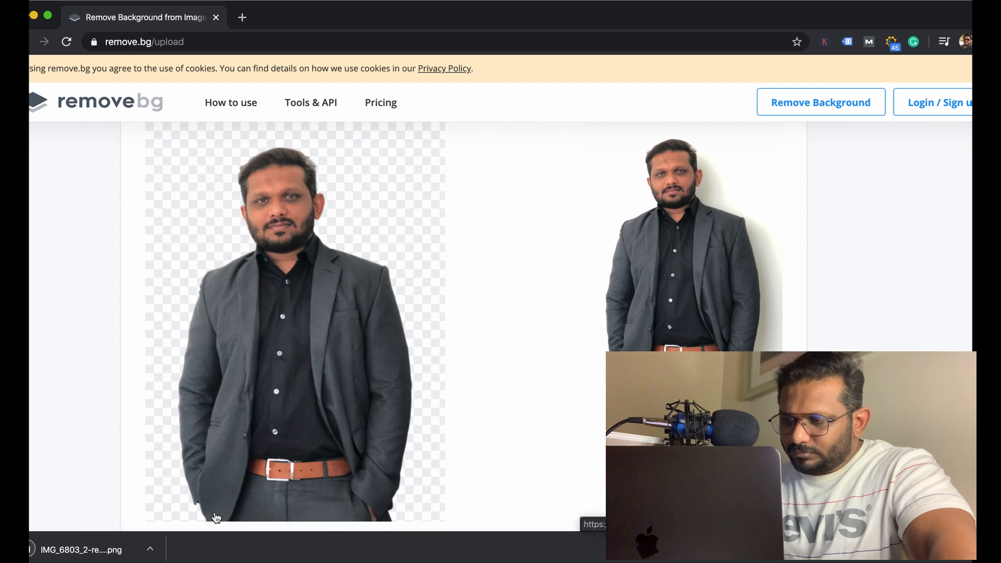
pyautogui.moveTo(293, 539)
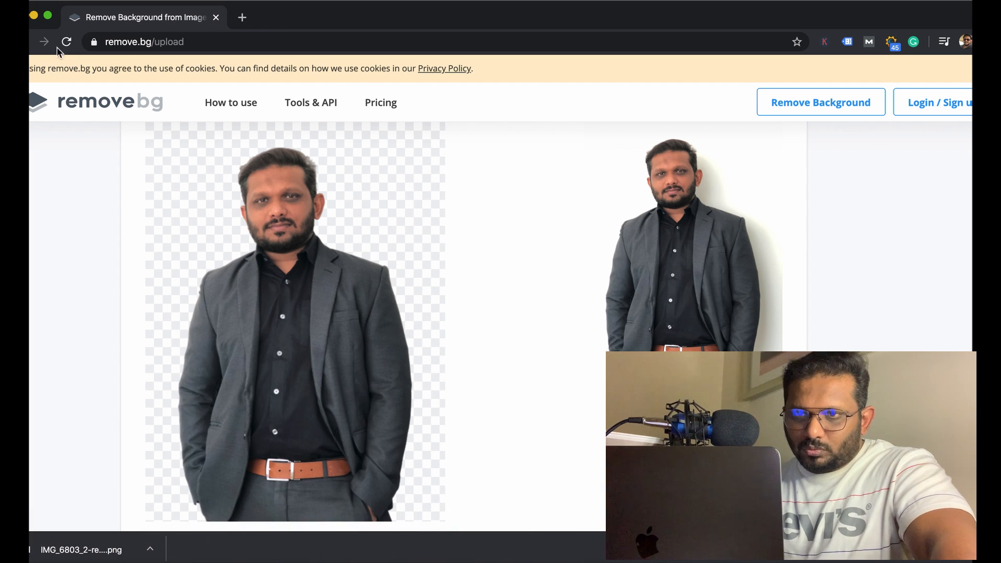
pyautogui.click(36, 16)
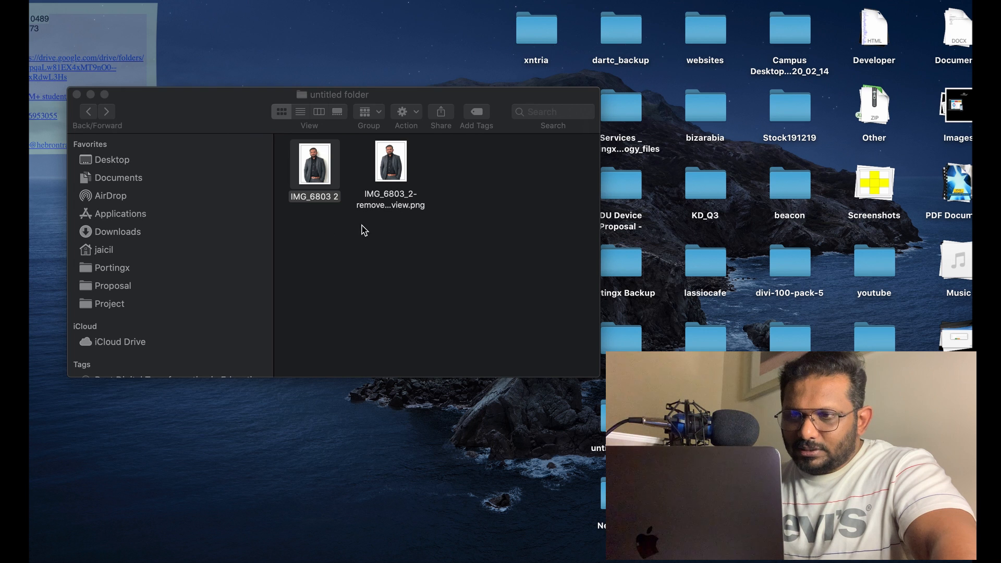
pyautogui.click(364, 230)
pyautogui.doubleClick(399, 159)
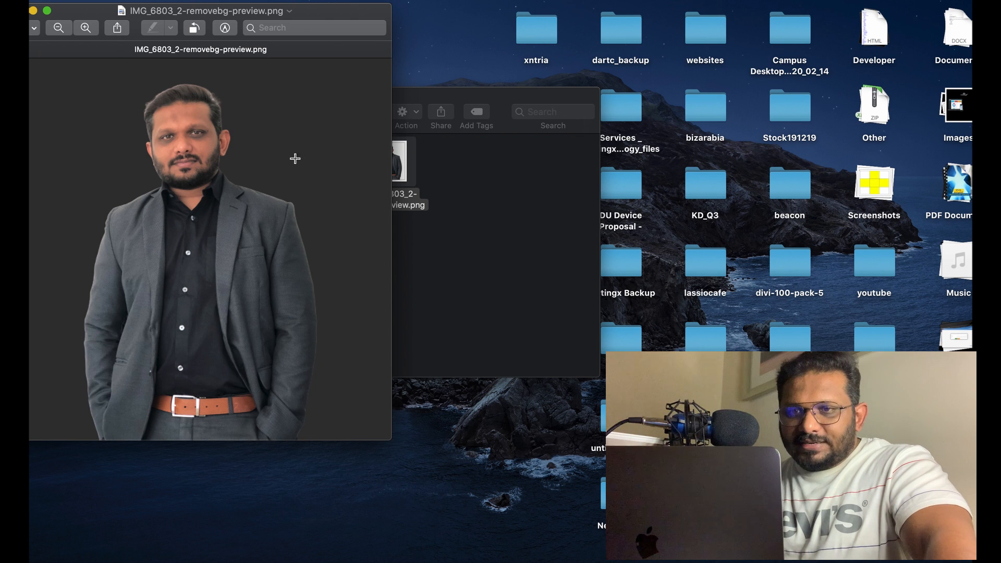
pyautogui.click(32, 11)
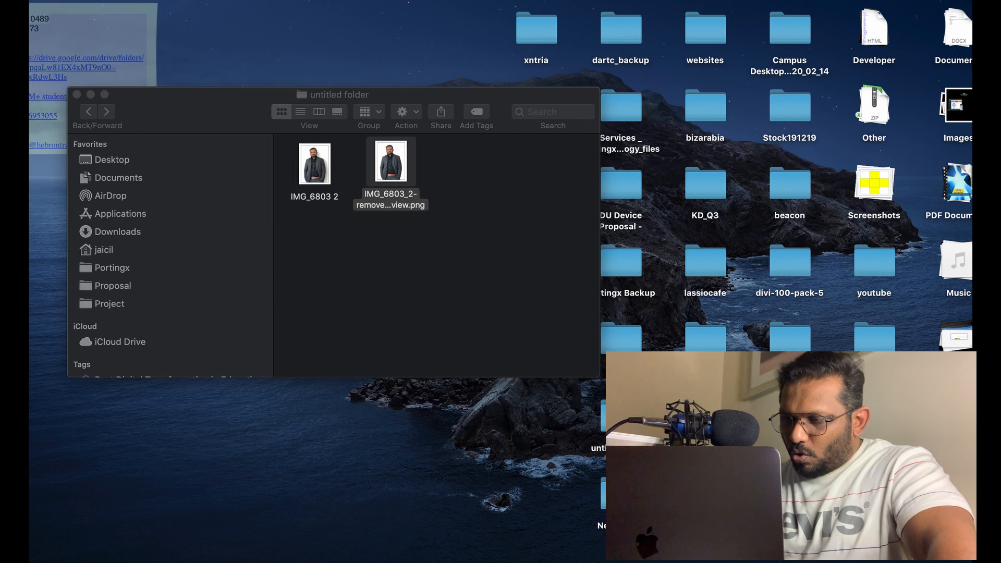
# Return to the browser and open canva.com in a new tab.
pyautogui.press('super+Tab')
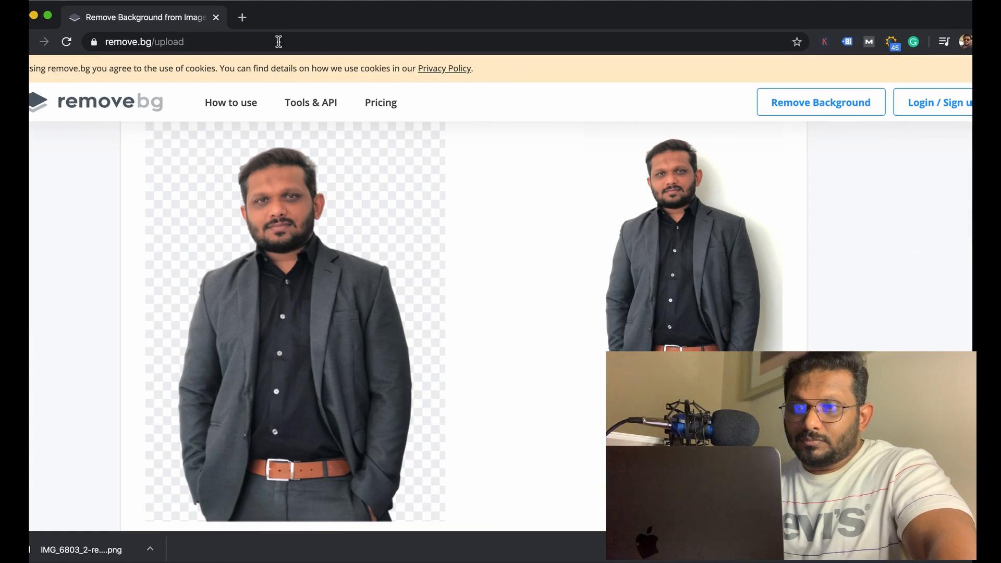
pyautogui.click(241, 18)
pyautogui.write('can')
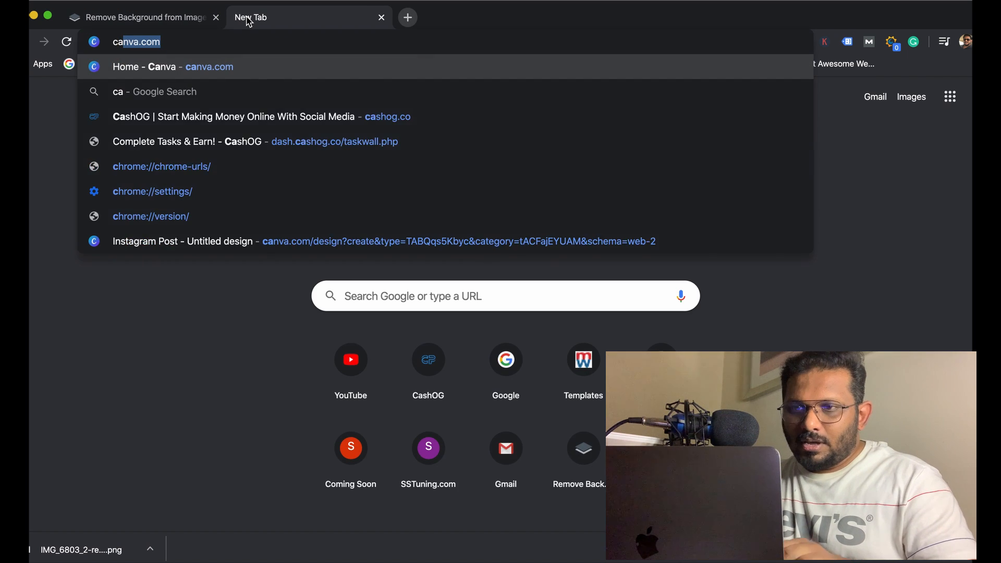
pyautogui.write('va.com')
pyautogui.press('Return')
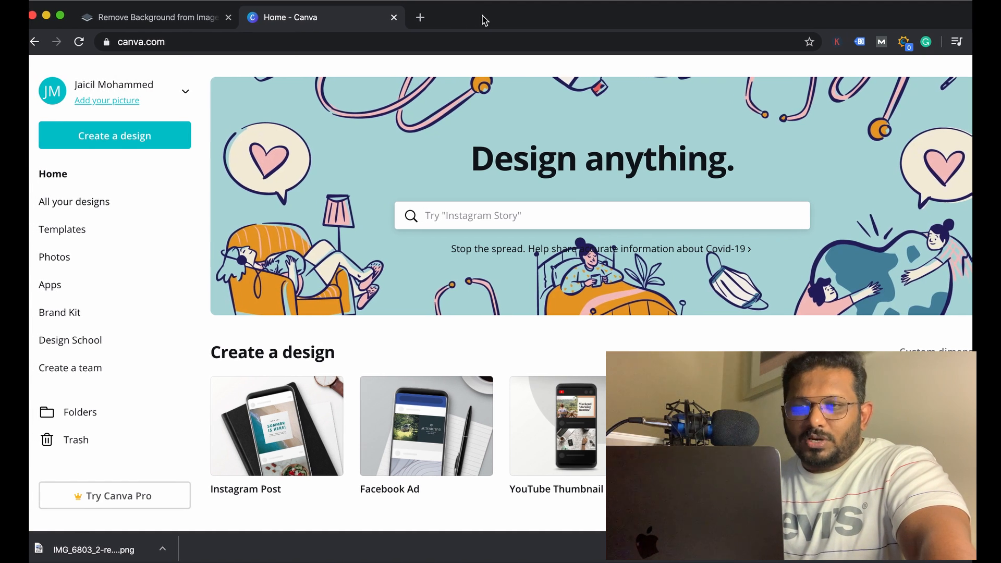
# Create a blank design with custom dimensions of 400 × 400 px.
pyautogui.click(140, 143)
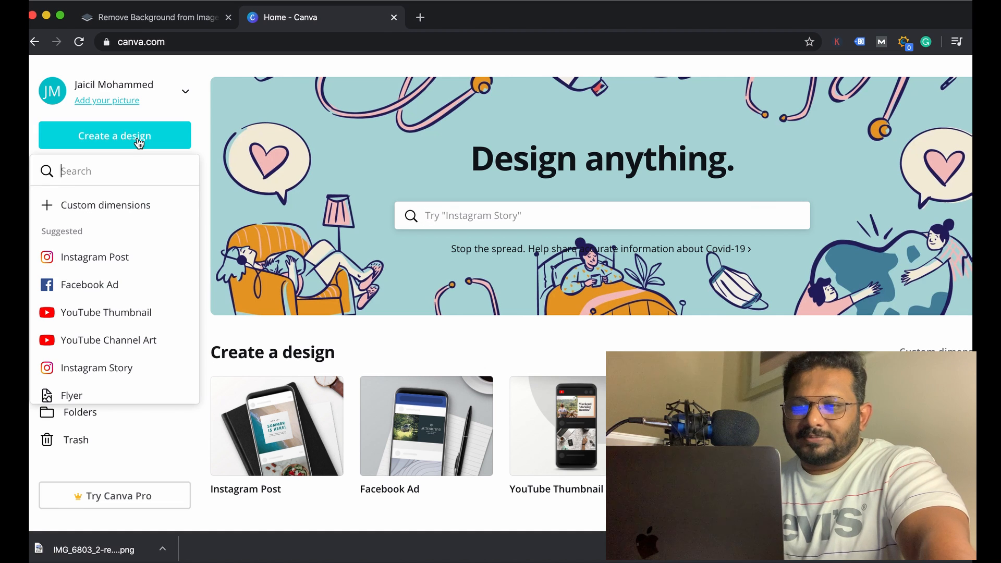
pyautogui.click(101, 204)
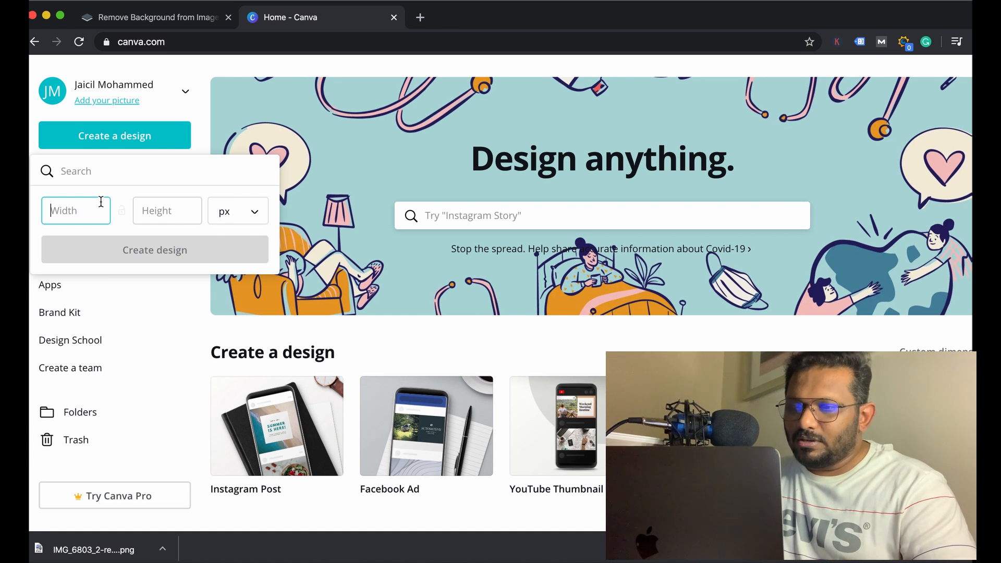
pyautogui.write('400')
pyautogui.click(155, 209)
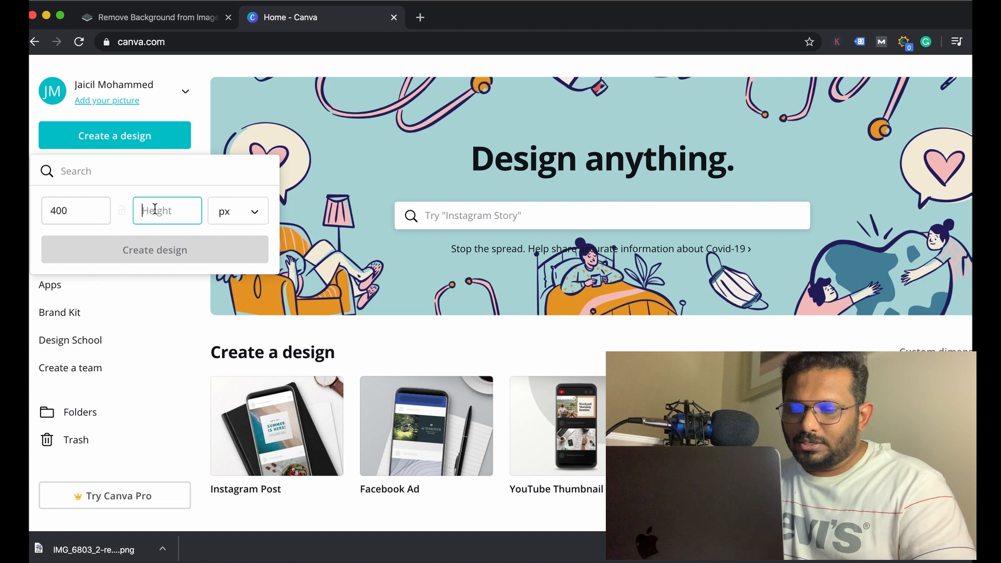
pyautogui.write('400')
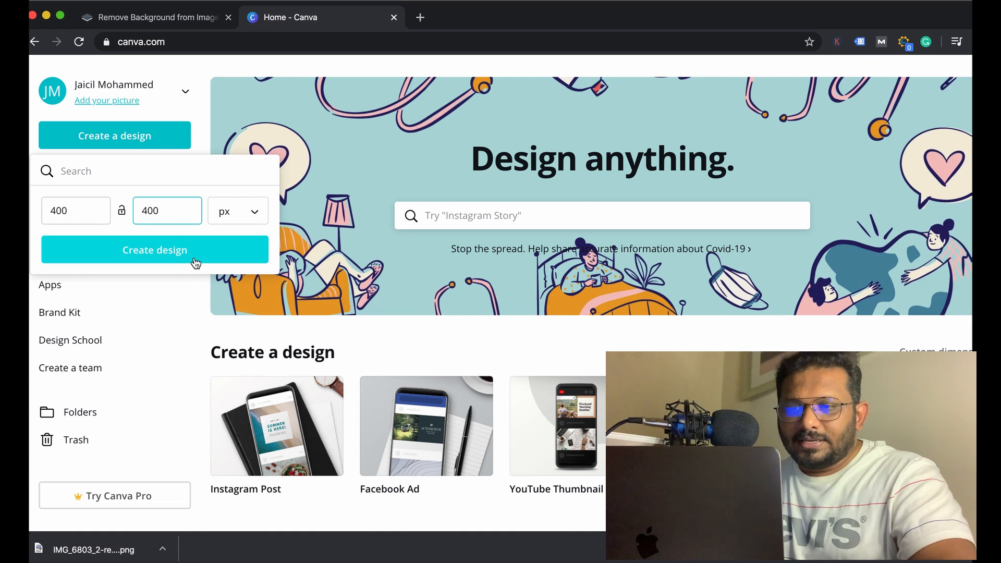
pyautogui.click(196, 262)
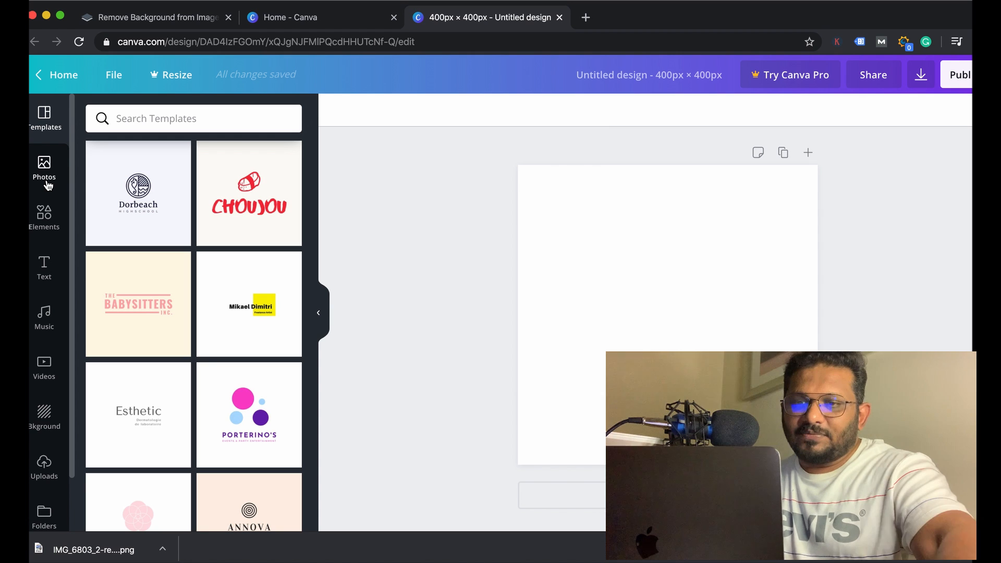
# Browse the Elements library and open the full collection of picture frames.
pyautogui.click(47, 217)
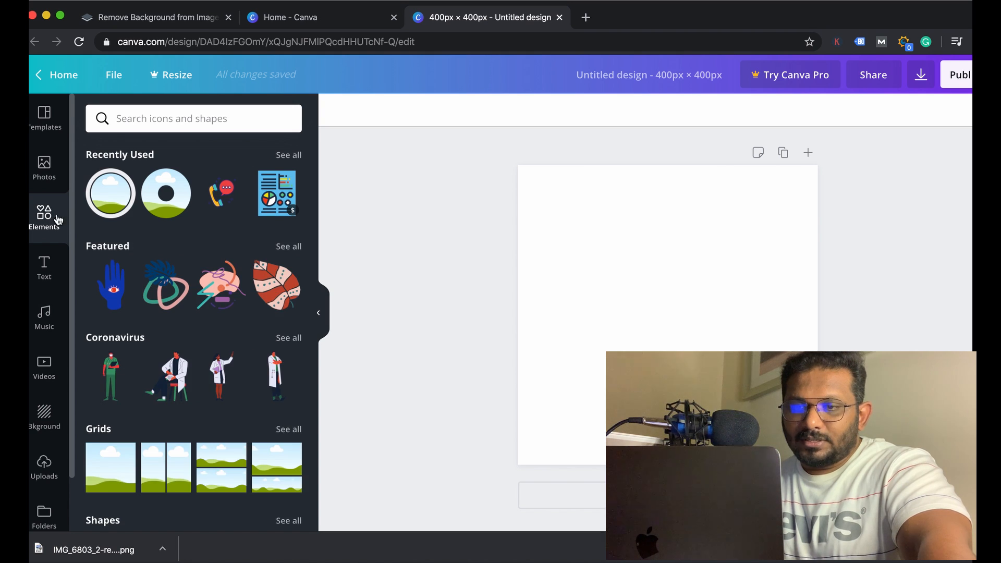
pyautogui.scroll(-3, 148, 280)
pyautogui.scroll(-10, 147, 280)
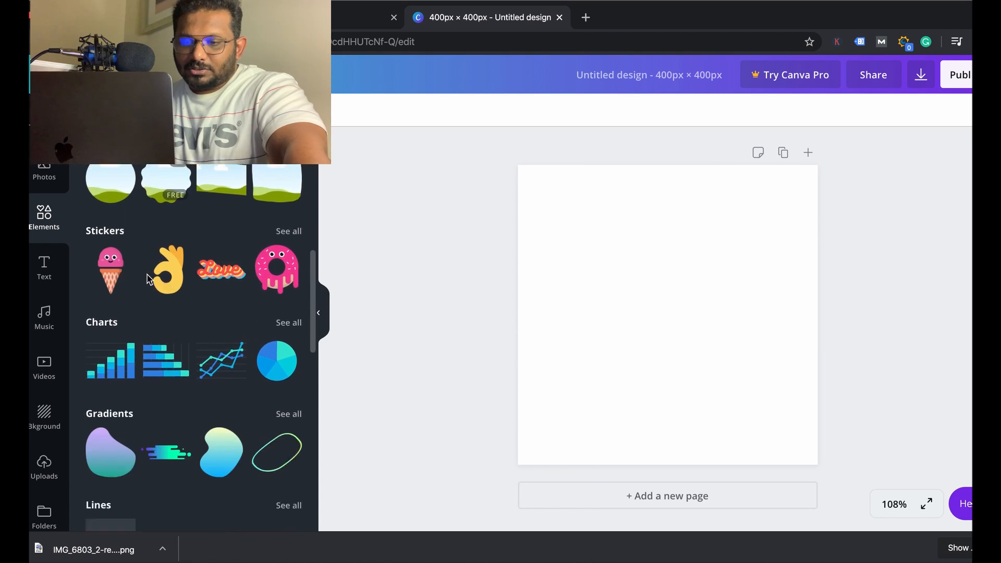
pyautogui.scroll(-8, 147, 280)
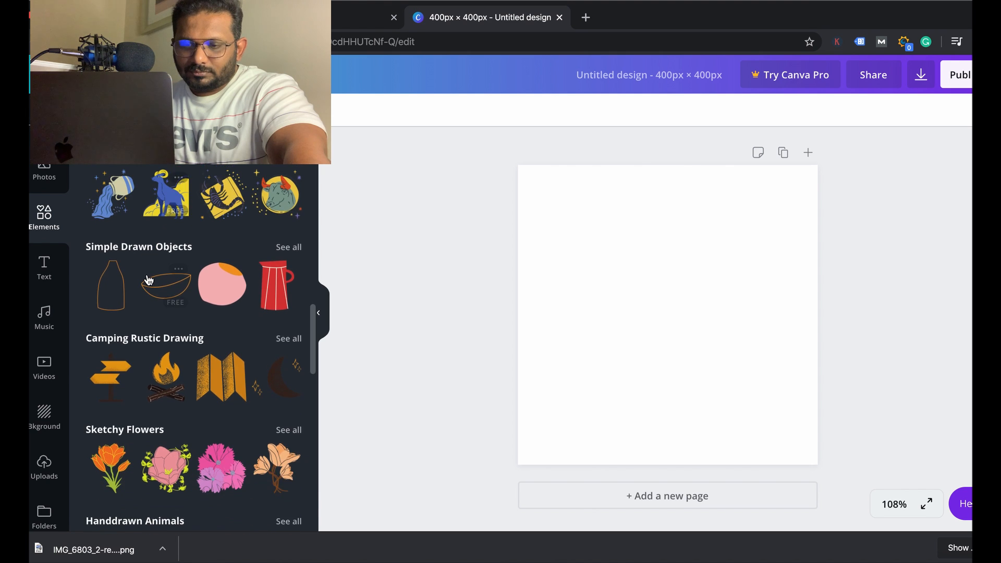
pyautogui.scroll(-10, 147, 280)
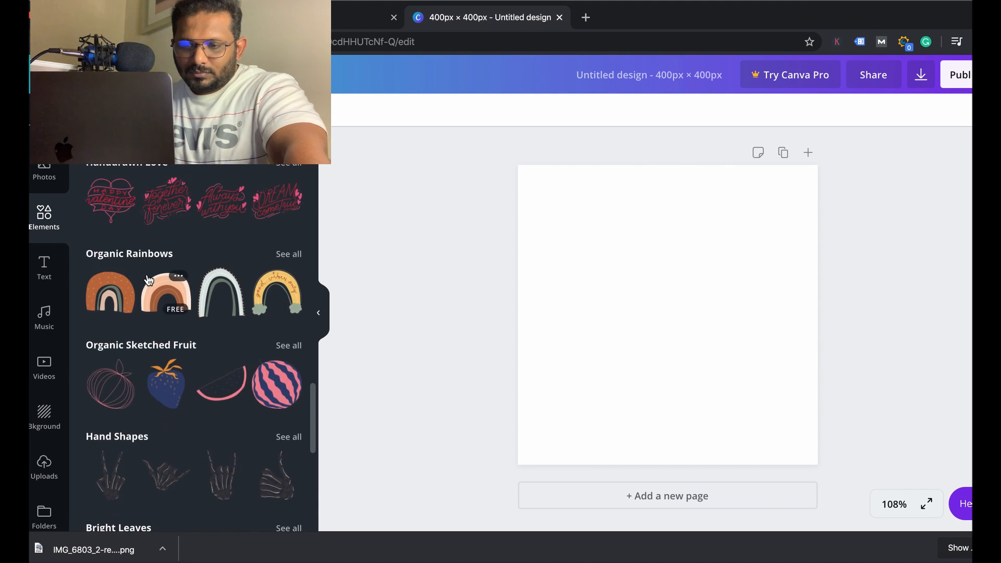
pyautogui.scroll(-3, 148, 280)
pyautogui.scroll(10, 148, 280)
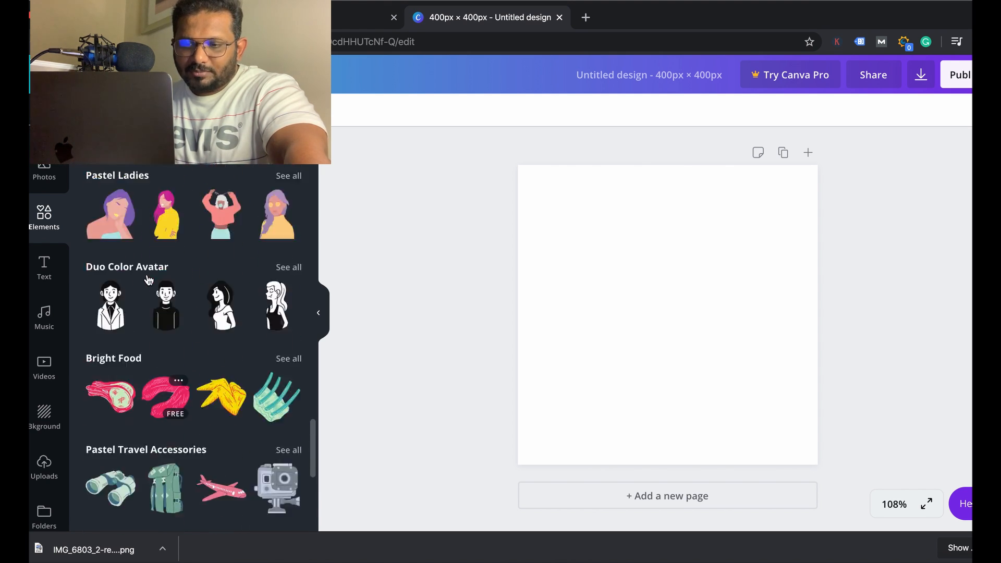
pyautogui.scroll(12, 148, 280)
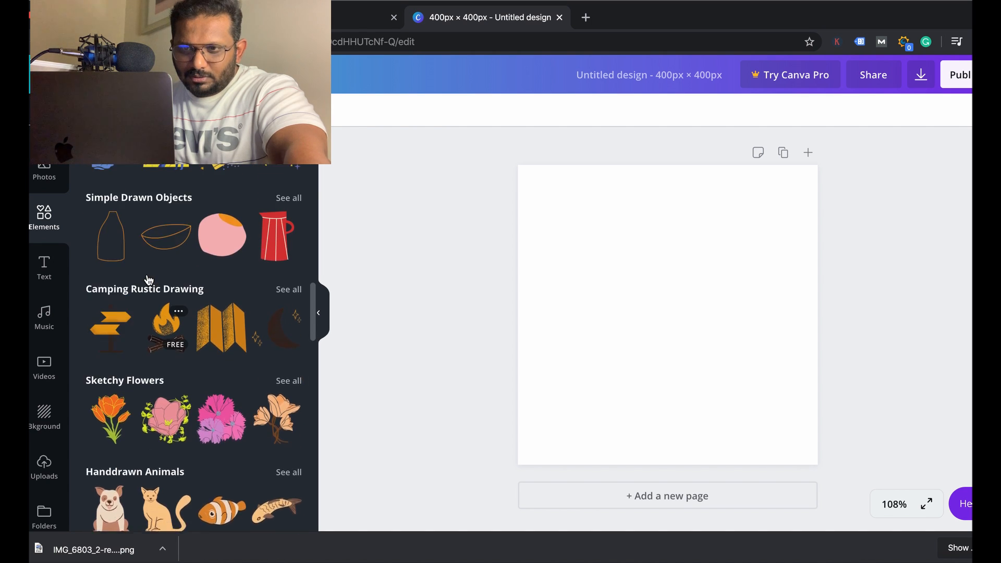
pyautogui.scroll(8, 148, 279)
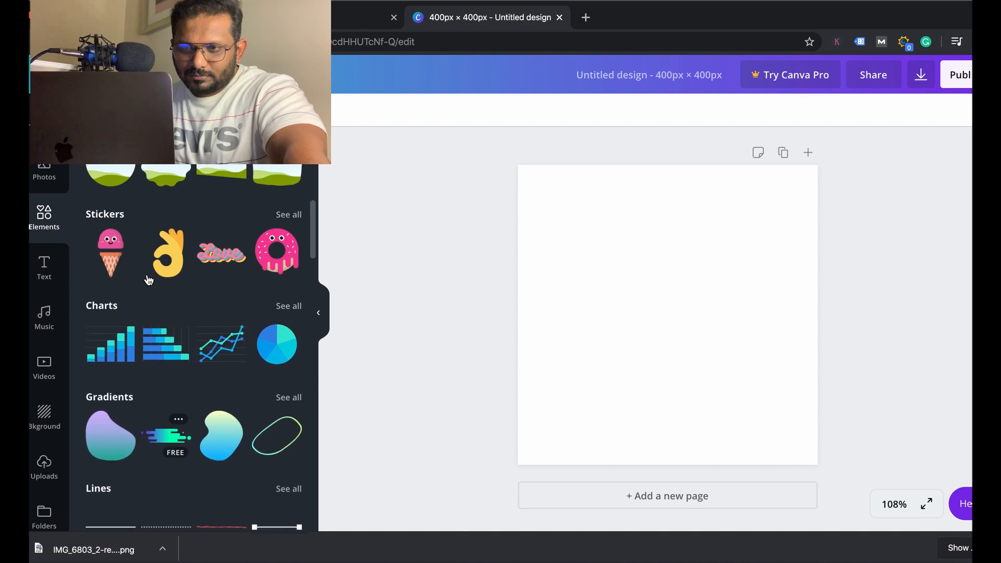
pyautogui.click(104, 245)
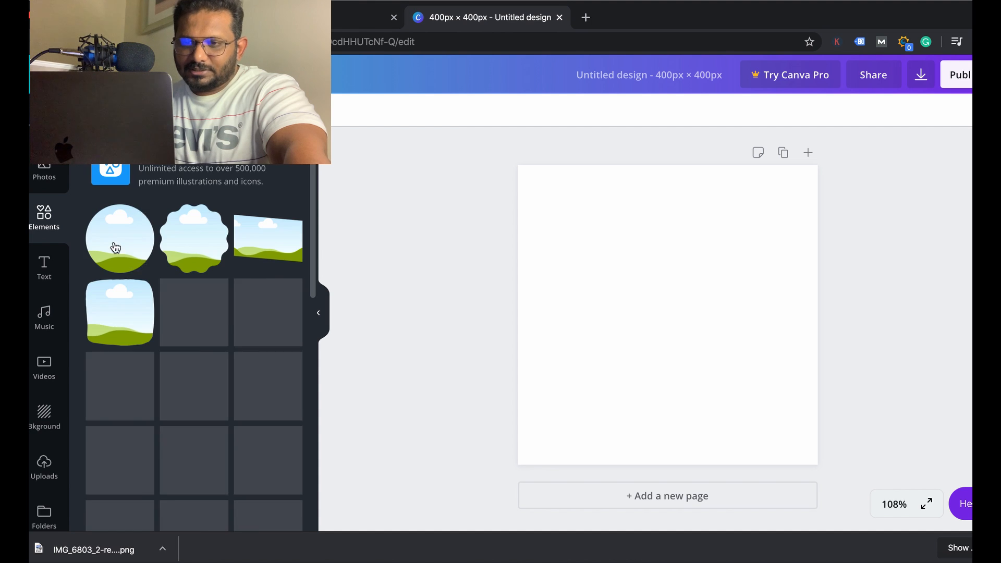
# Add the circular frame with the thick outer ring to the blank canvas.
pyautogui.scroll(-2, 189, 350)
pyautogui.scroll(-10, 189, 354)
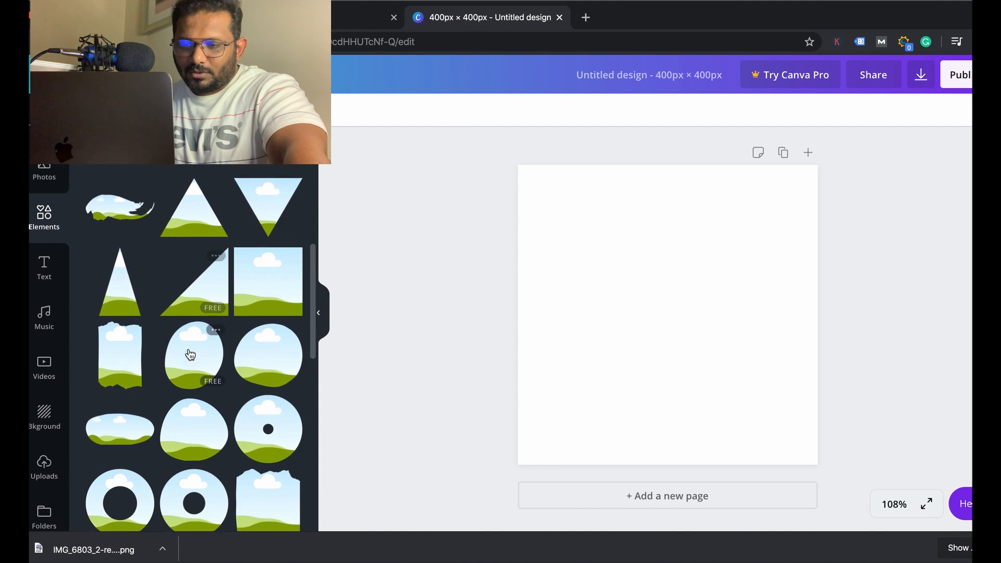
pyautogui.scroll(-8, 188, 354)
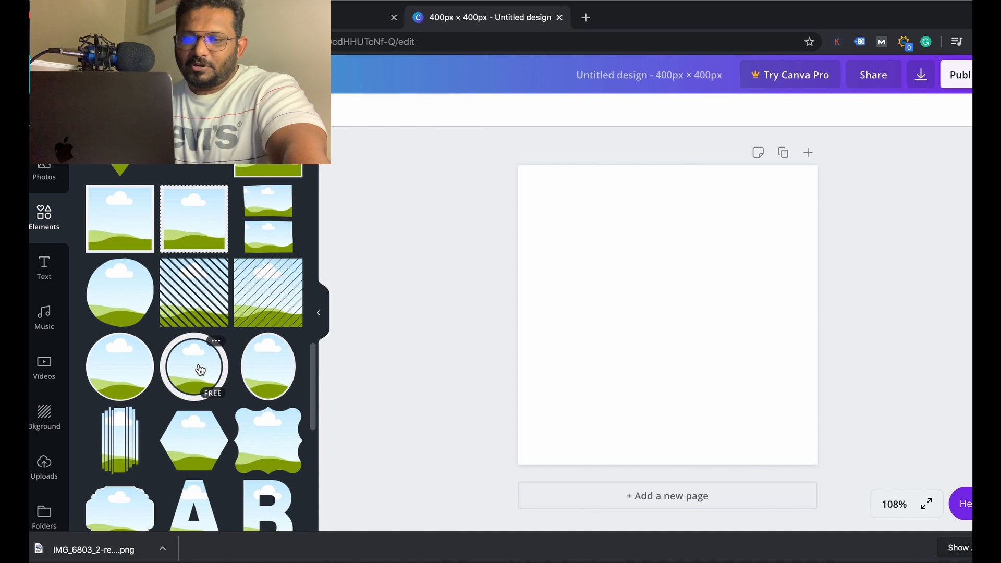
pyautogui.moveTo(195, 369); pyautogui.dragTo(599, 311)
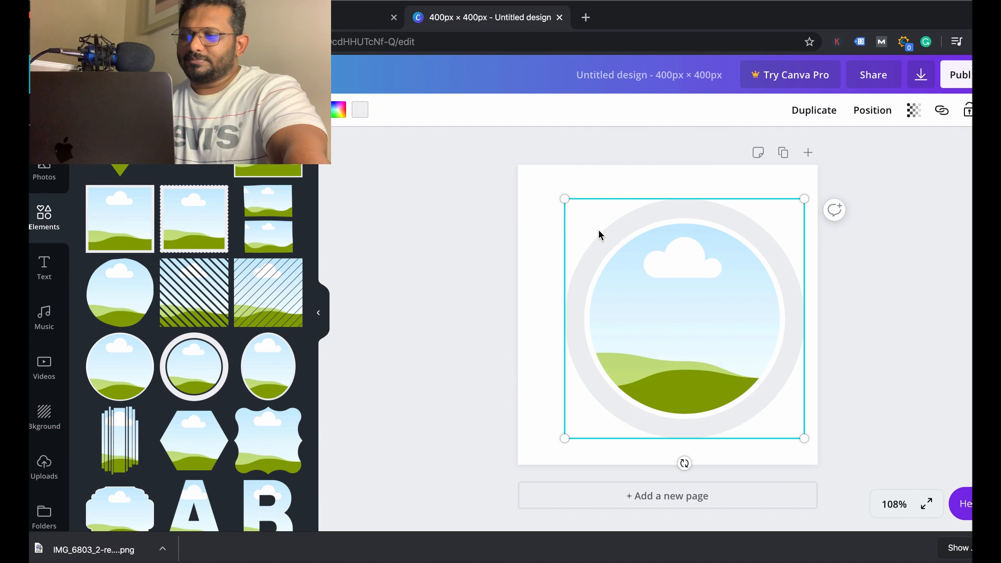
# Enlarge the circular frame to nearly fill the canvas and center it on the page.
pyautogui.moveTo(554, 196); pyautogui.dragTo(524, 187)
pyautogui.moveTo(629, 249)
pyautogui.mouseDown()
pyautogui.moveTo(617, 246)
pyautogui.moveTo(624, 251)
pyautogui.mouseUp()
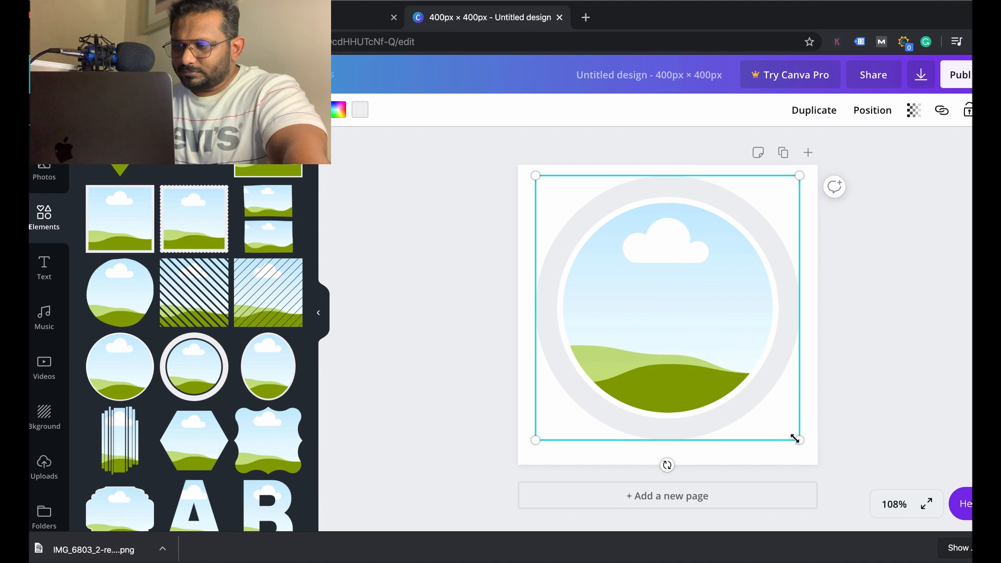
pyautogui.moveTo(799, 442); pyautogui.dragTo(810, 452)
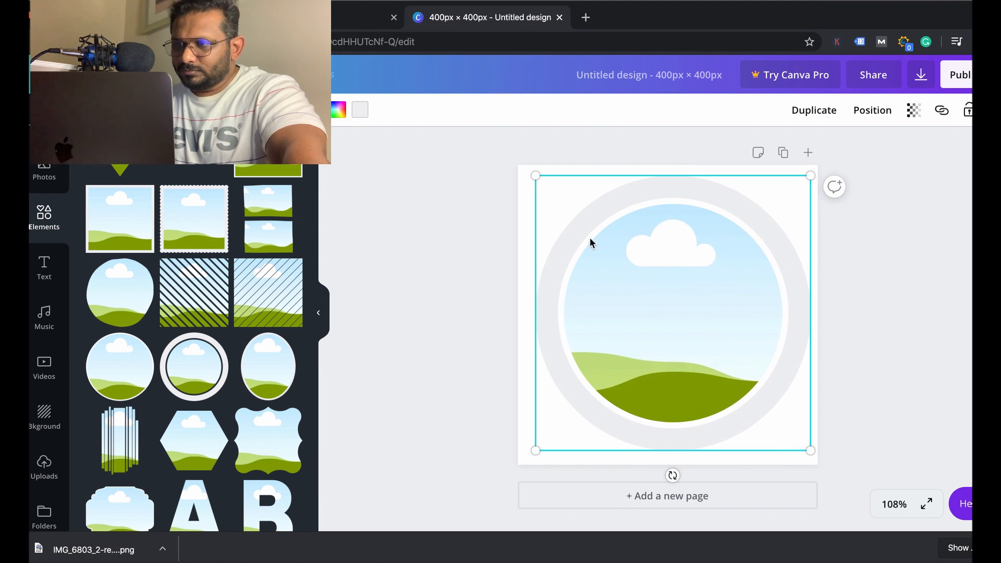
pyautogui.moveTo(533, 178); pyautogui.dragTo(522, 167)
pyautogui.moveTo(615, 251); pyautogui.dragTo(611, 255)
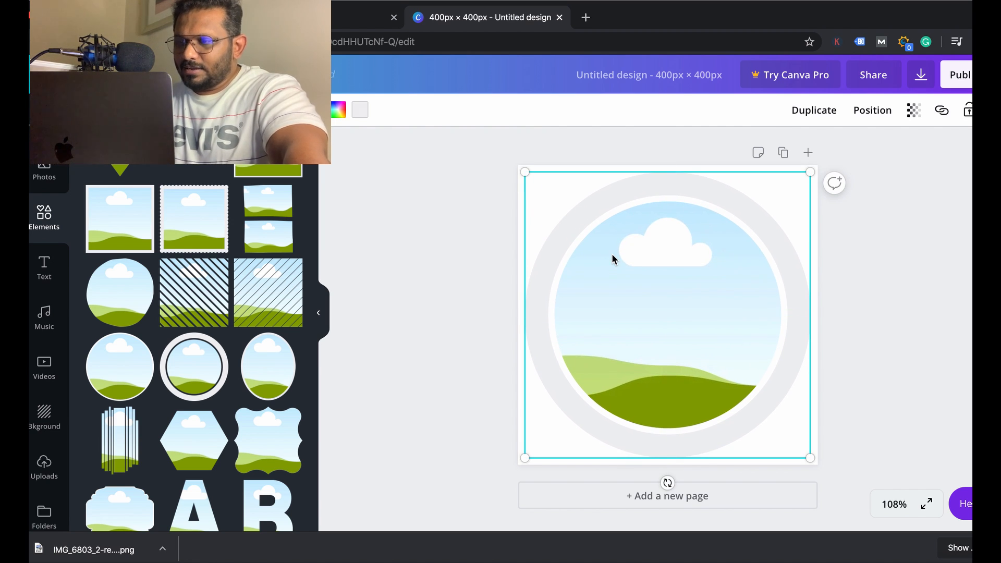
# Recolor the frame's thick outer ring with the light gray from the default colors.
pyautogui.click(893, 245)
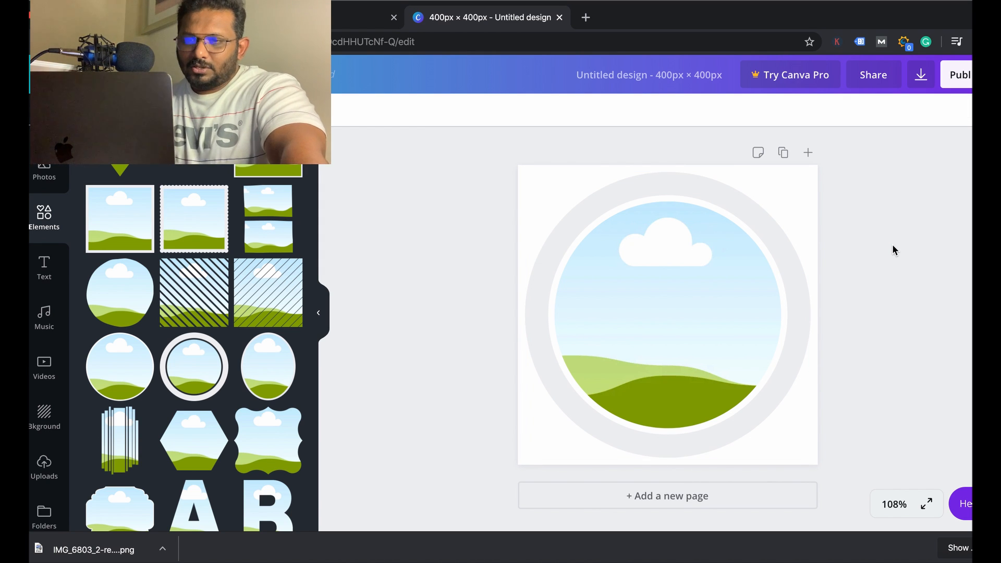
pyautogui.click(634, 197)
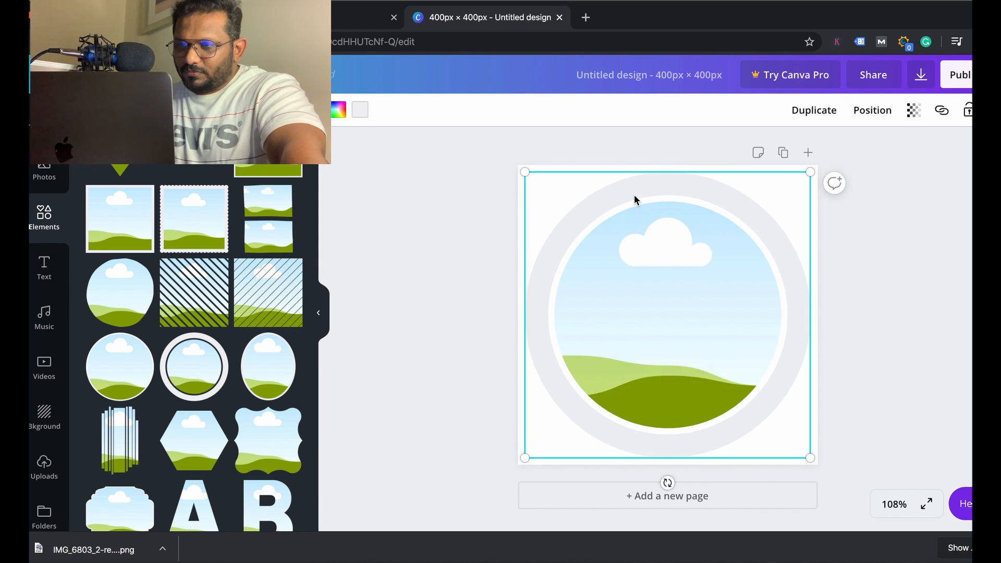
pyautogui.click(365, 114)
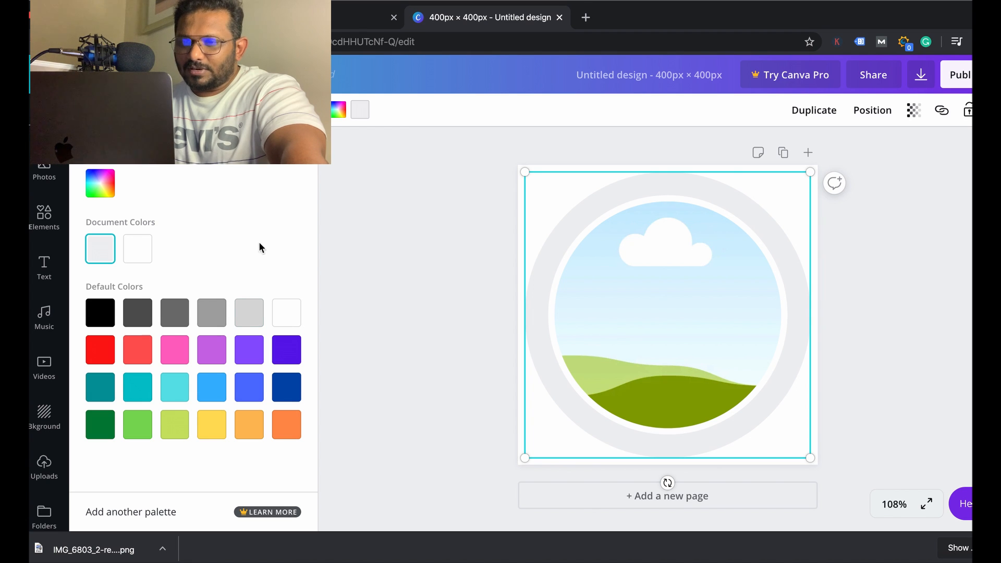
pyautogui.click(175, 312)
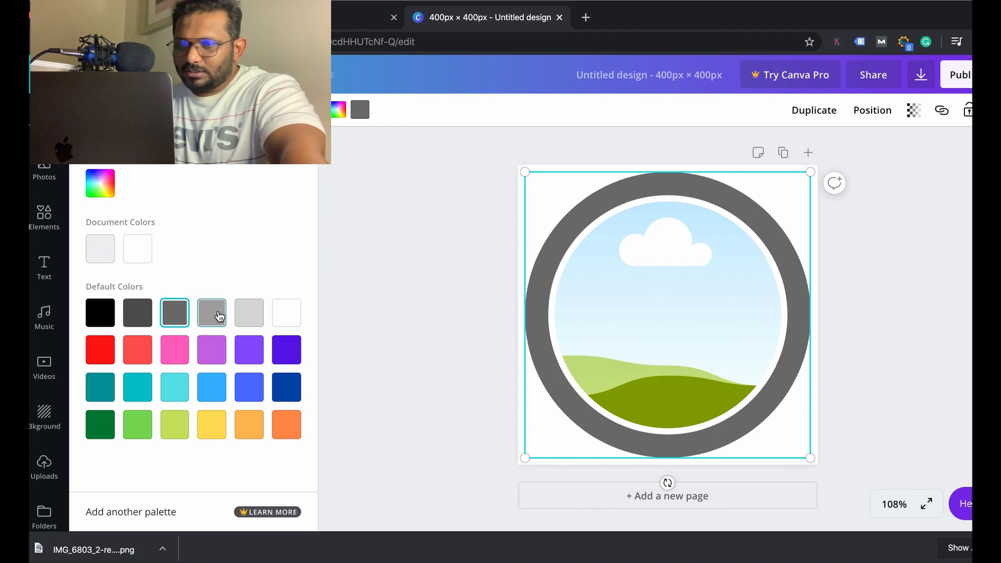
pyautogui.click(250, 313)
pyautogui.press('Escape')
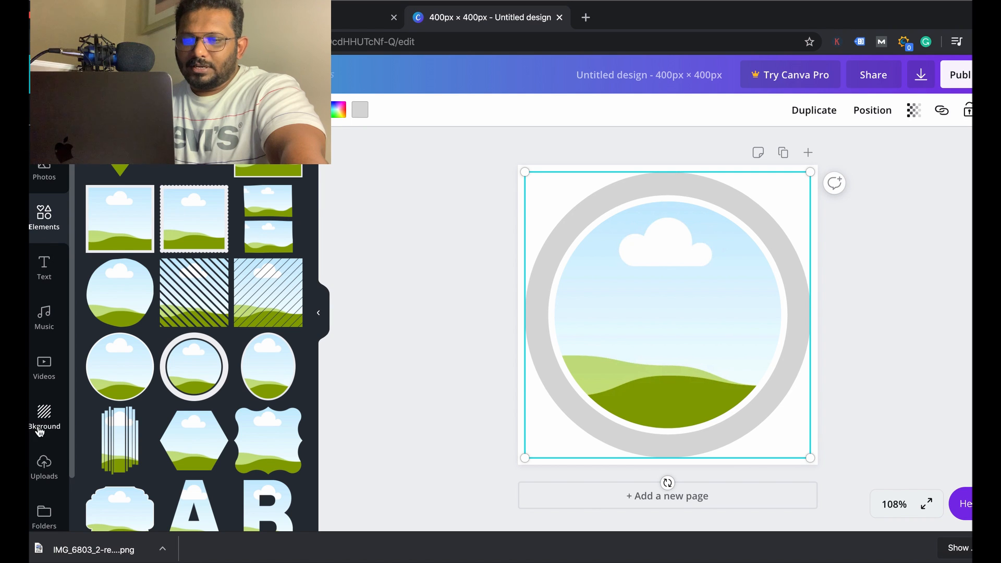
# Upload the background-removed IMG_6803_2 portrait PNG from the untitled folder in Documents.
pyautogui.click(50, 468)
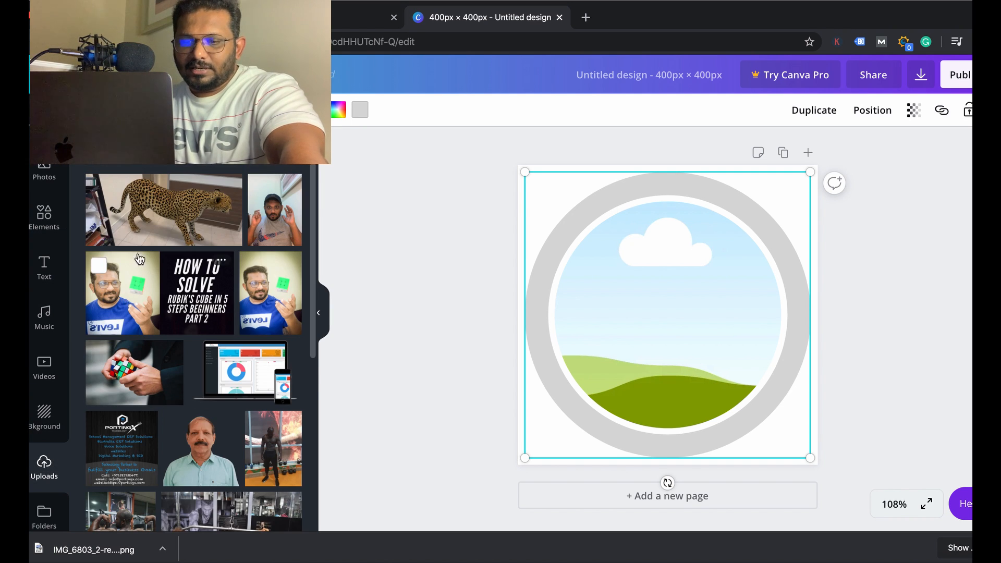
pyautogui.click(194, 117)
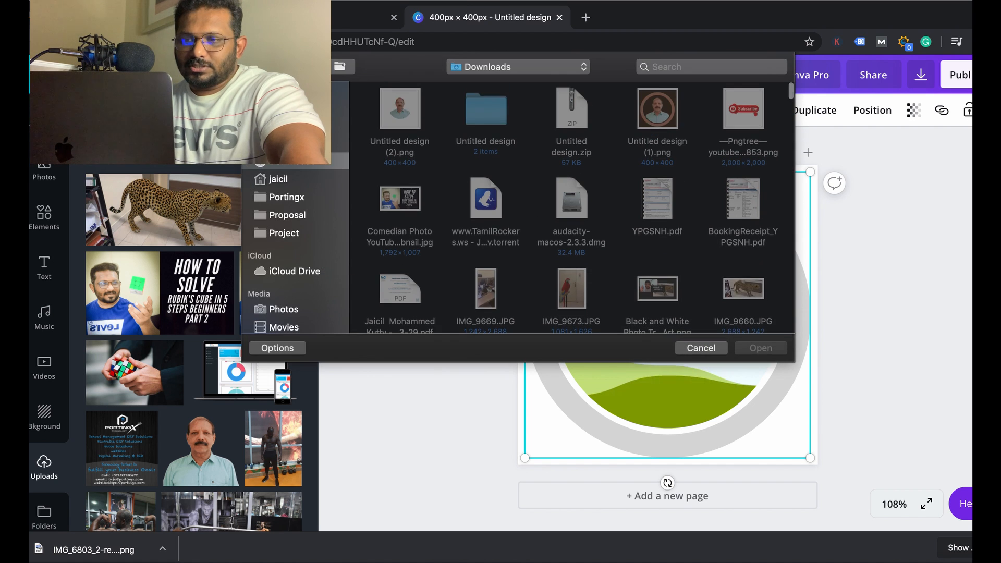
pyautogui.click(292, 125)
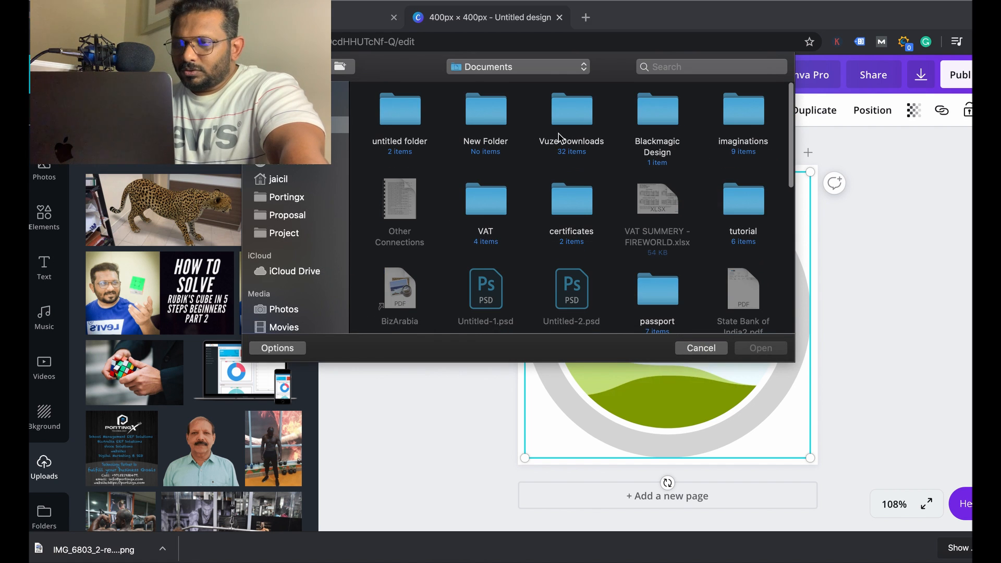
pyautogui.doubleClick(418, 120)
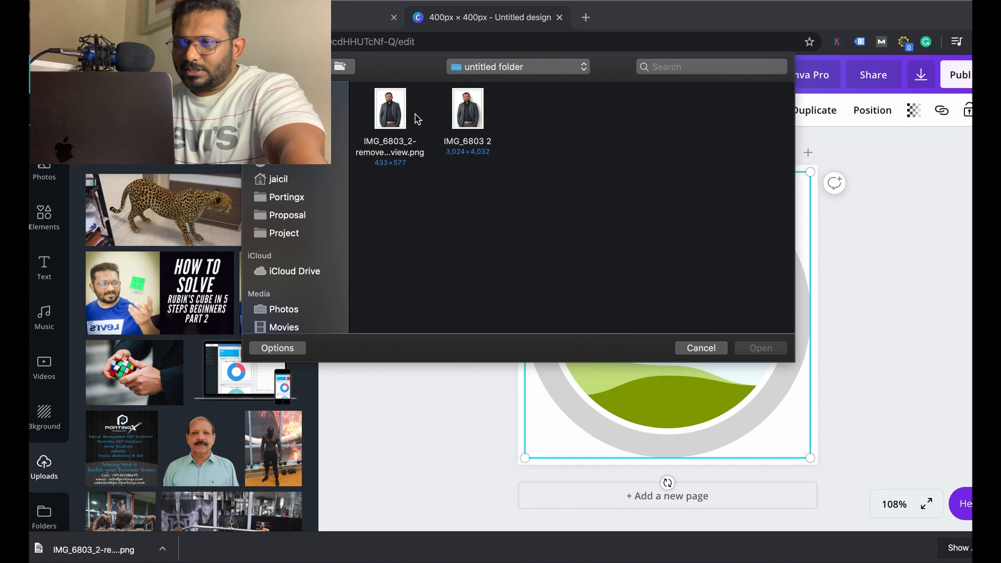
pyautogui.click(389, 112)
pyautogui.click(762, 347)
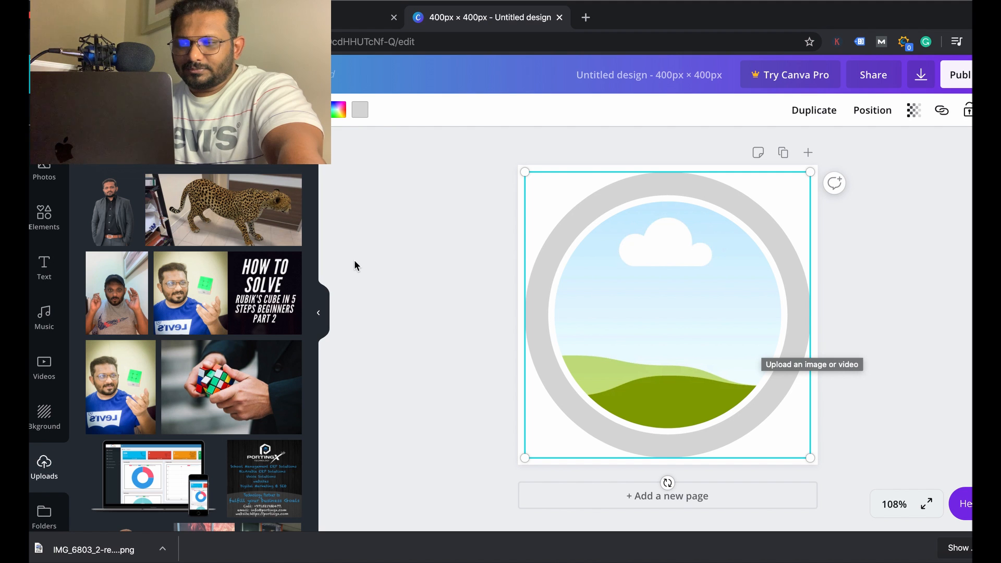
# Place the uploaded portrait in the circular frame, then enlarge and reposition it so the head and shoulders sit inside the circle.
pyautogui.moveTo(119, 215); pyautogui.dragTo(582, 257)
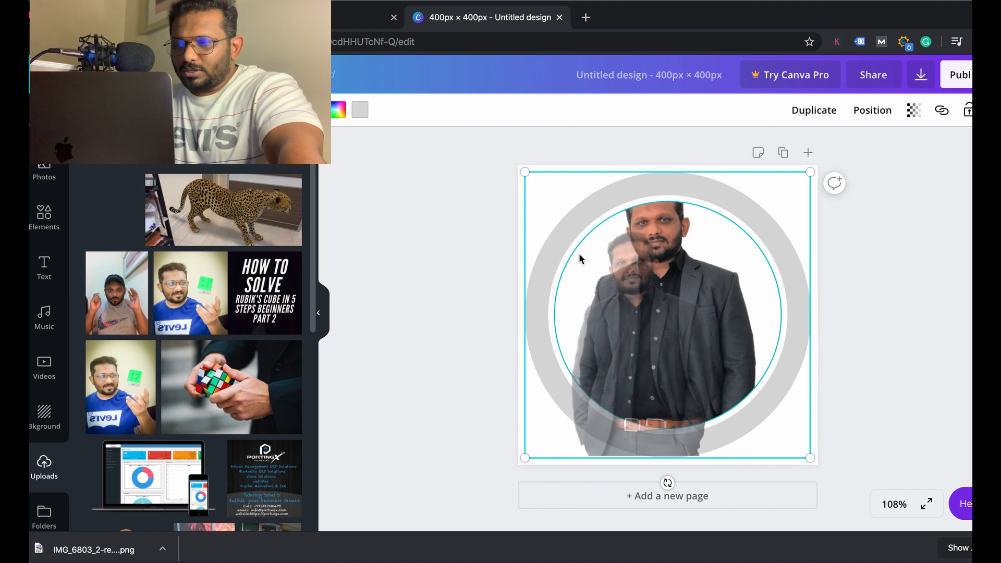
pyautogui.doubleClick(654, 279)
pyautogui.moveTo(670, 266); pyautogui.dragTo(669, 343)
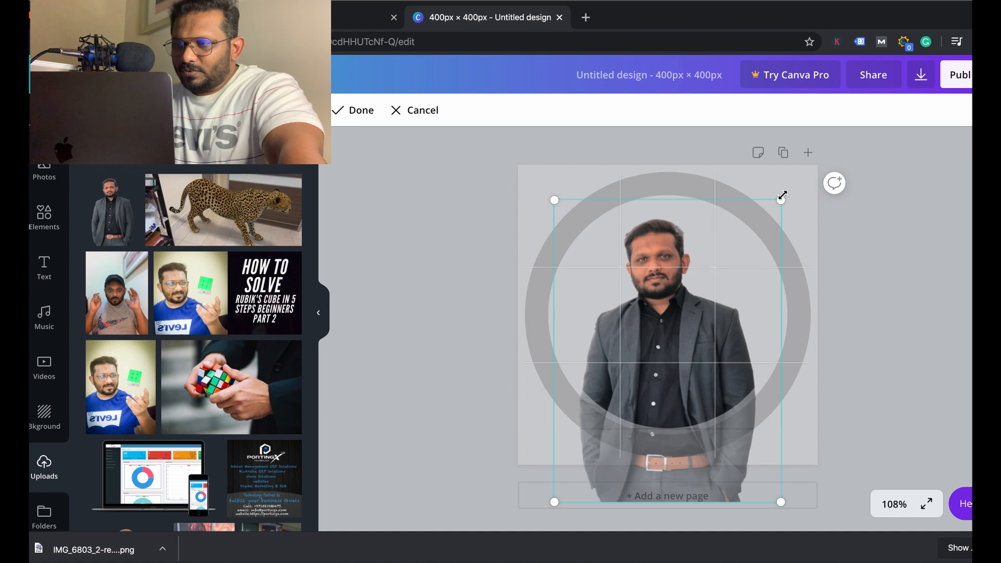
pyautogui.moveTo(782, 197); pyautogui.dragTo(829, 165)
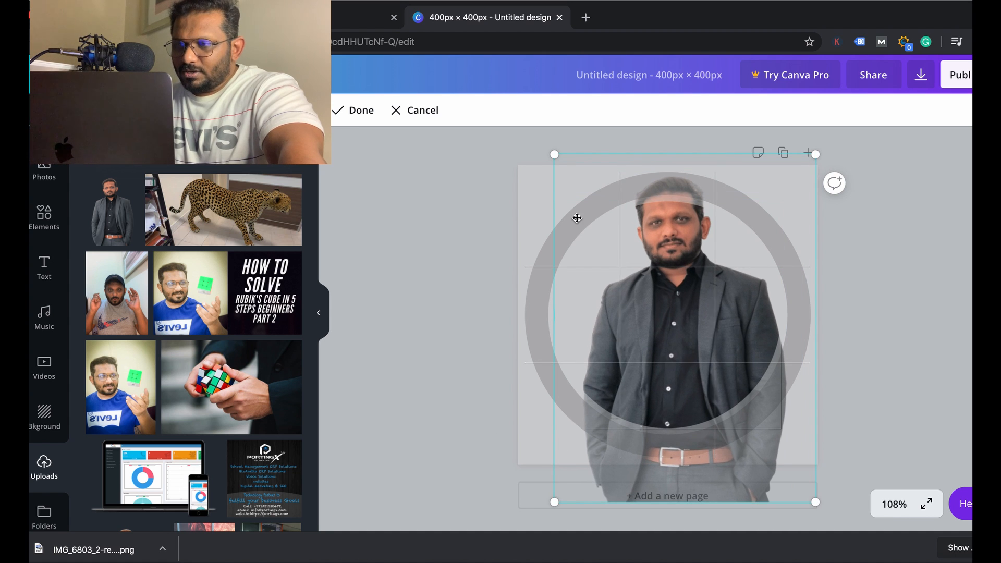
pyautogui.moveTo(554, 157); pyautogui.dragTo(527, 131)
pyautogui.moveTo(656, 295); pyautogui.dragTo(653, 396)
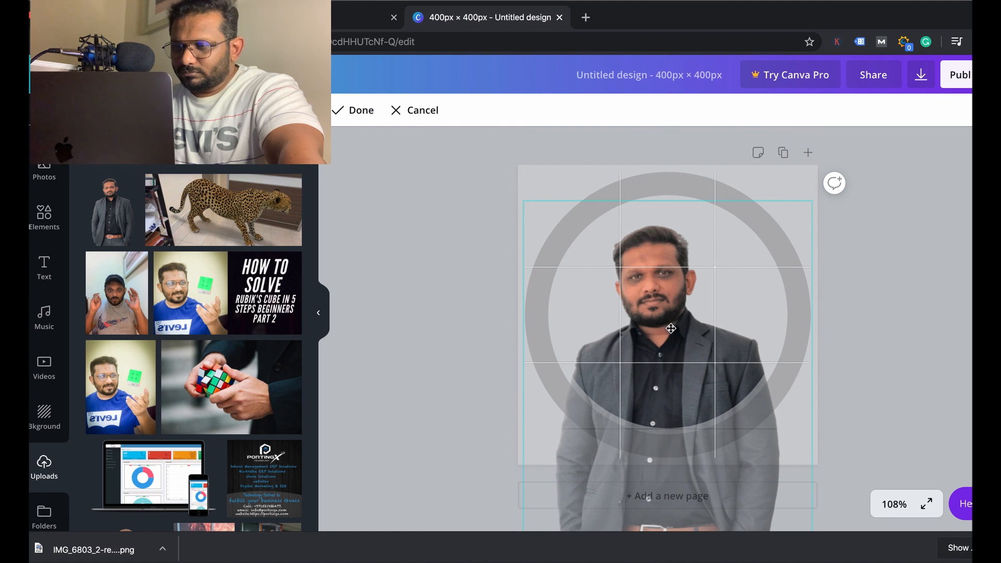
pyautogui.click(873, 315)
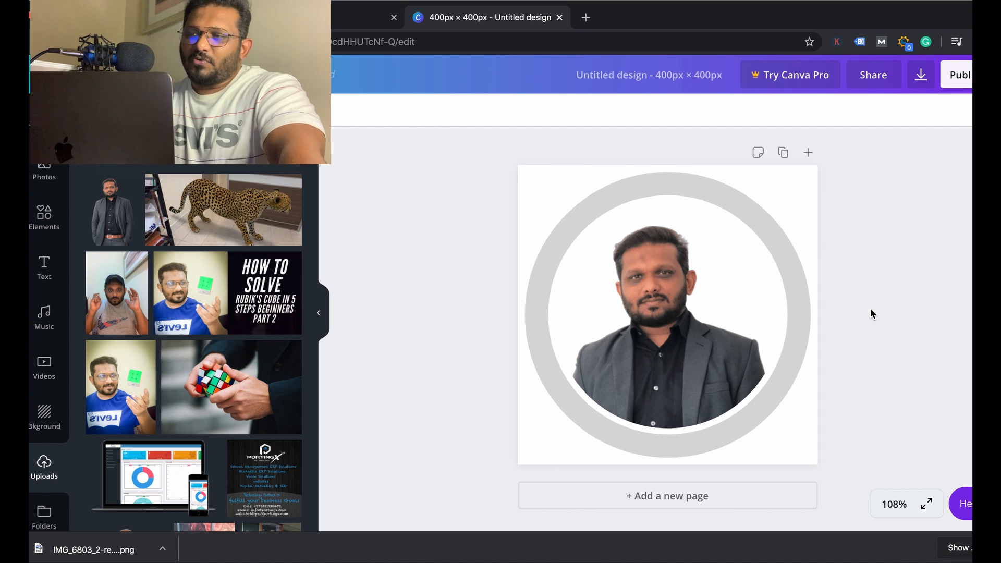
# Try white on the frame's outer ring, then restore its light gray.
pyautogui.click(799, 207)
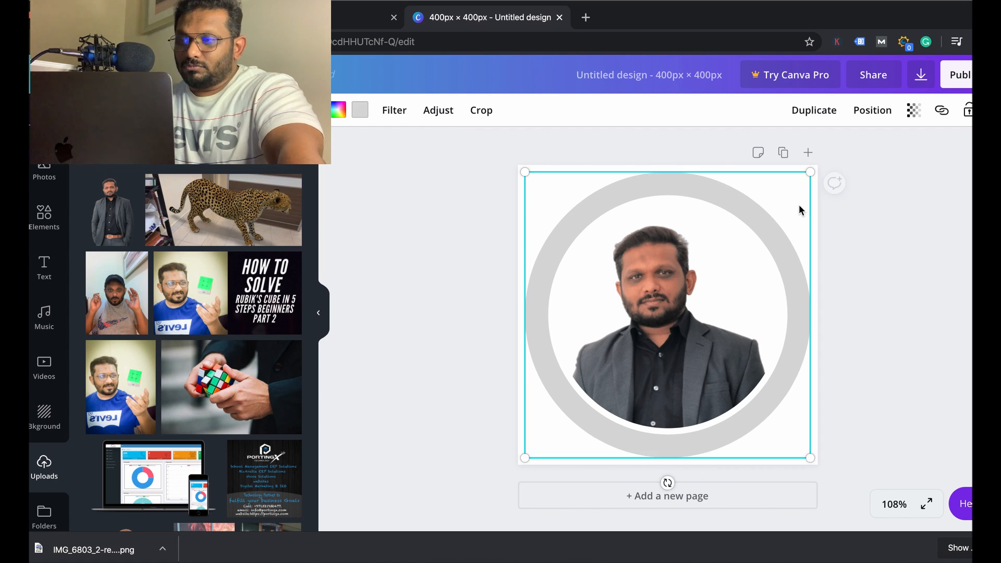
pyautogui.click(834, 183)
pyautogui.click(861, 283)
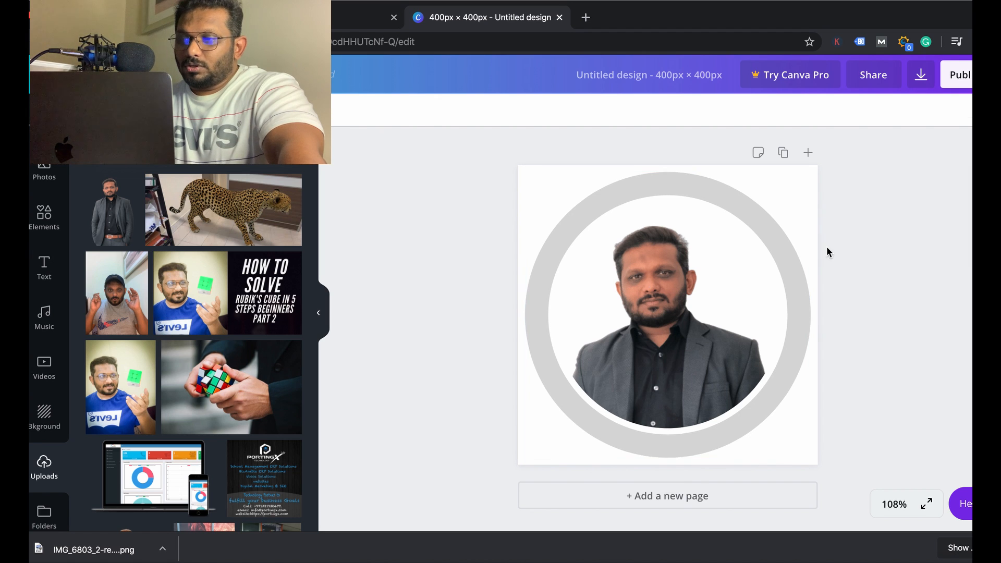
pyautogui.click(760, 215)
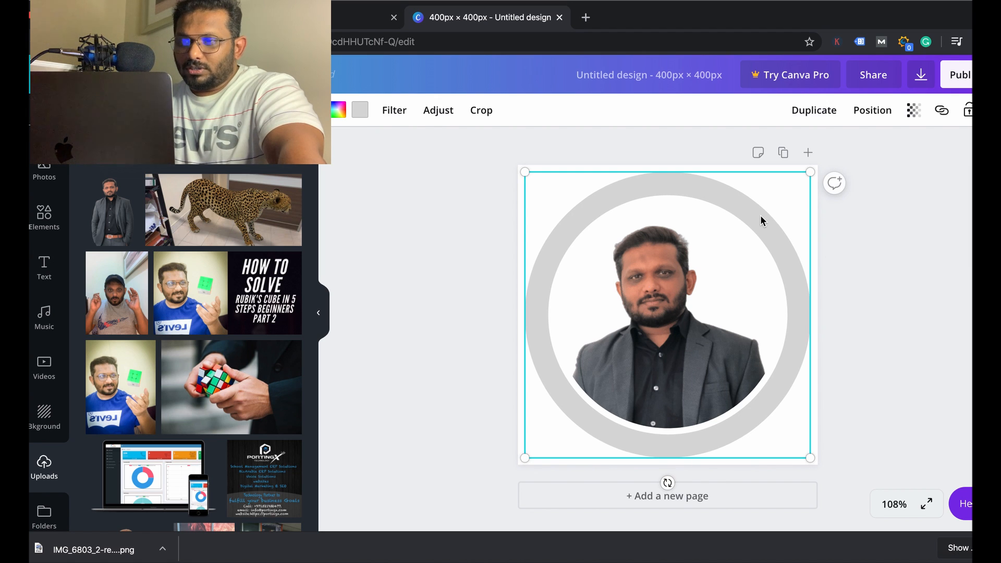
pyautogui.click(362, 114)
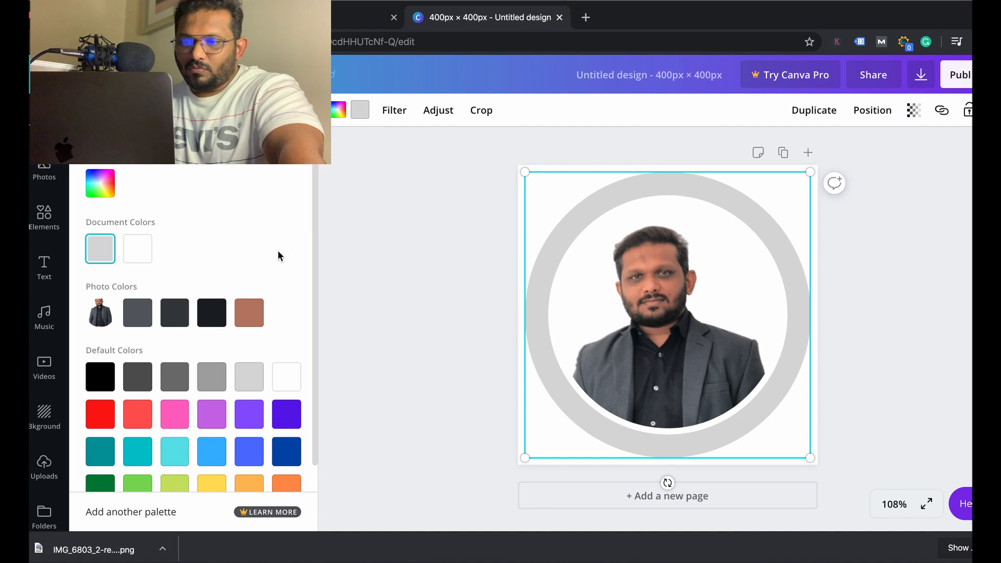
pyautogui.click(136, 242)
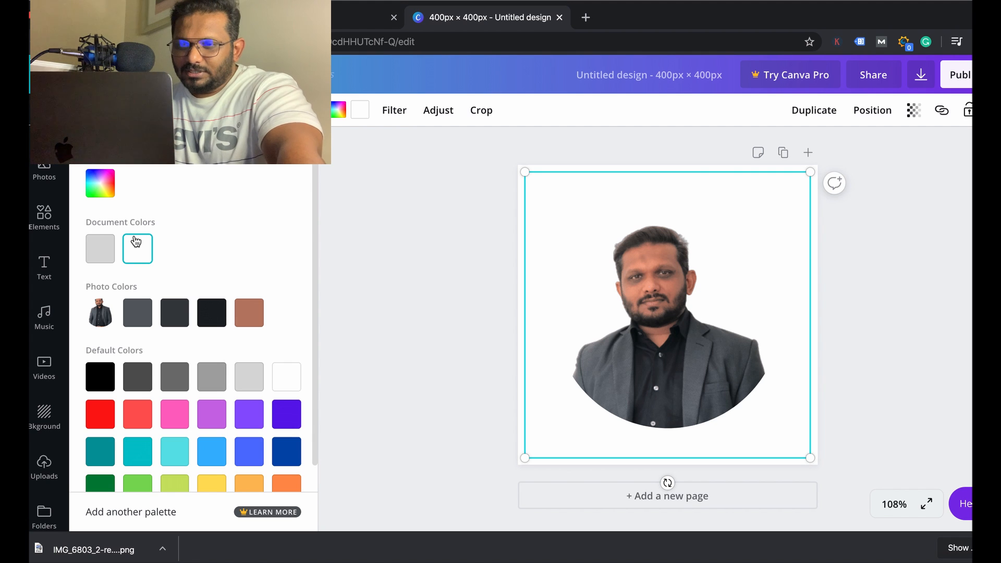
pyautogui.click(108, 249)
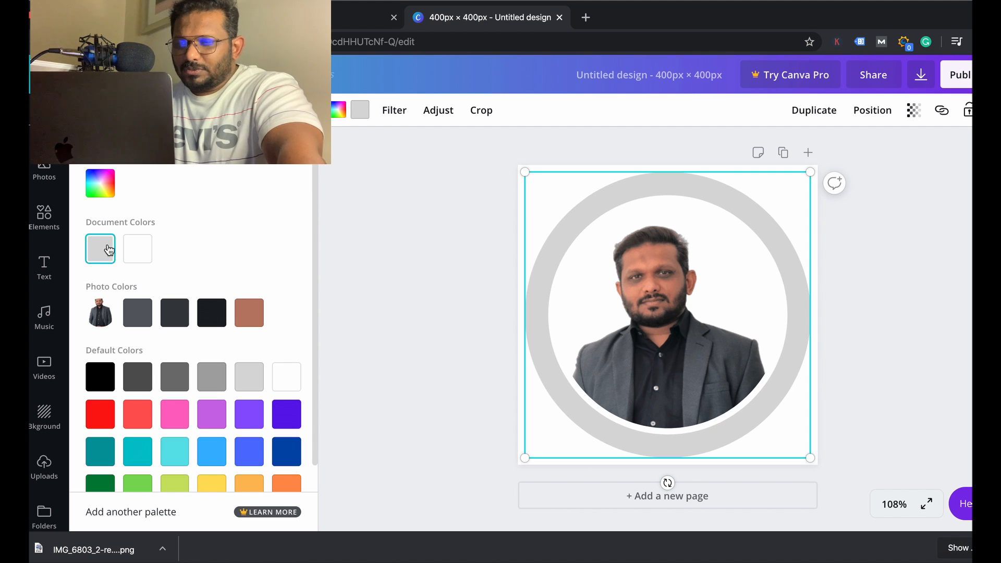
pyautogui.press('Escape')
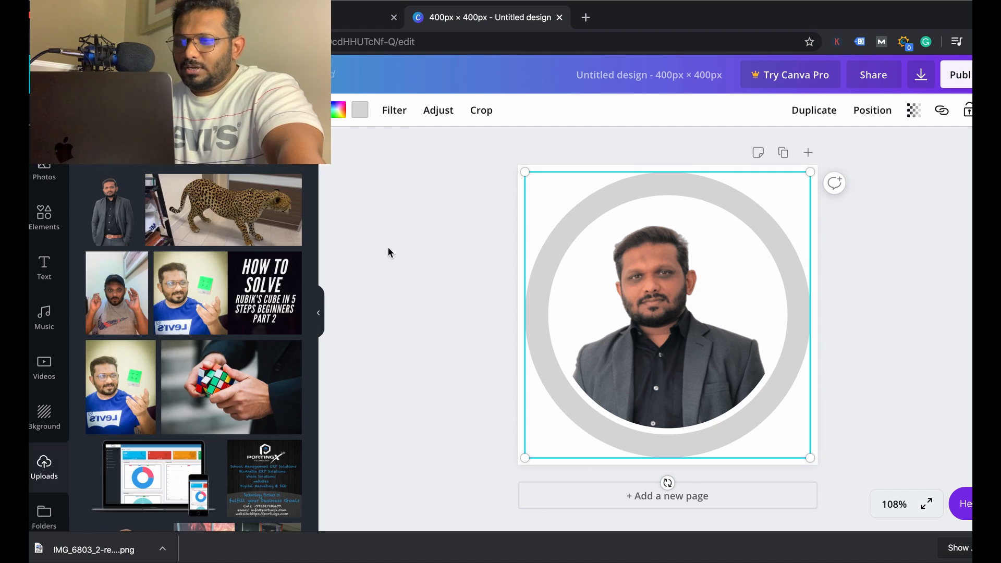
pyautogui.doubleClick(599, 296)
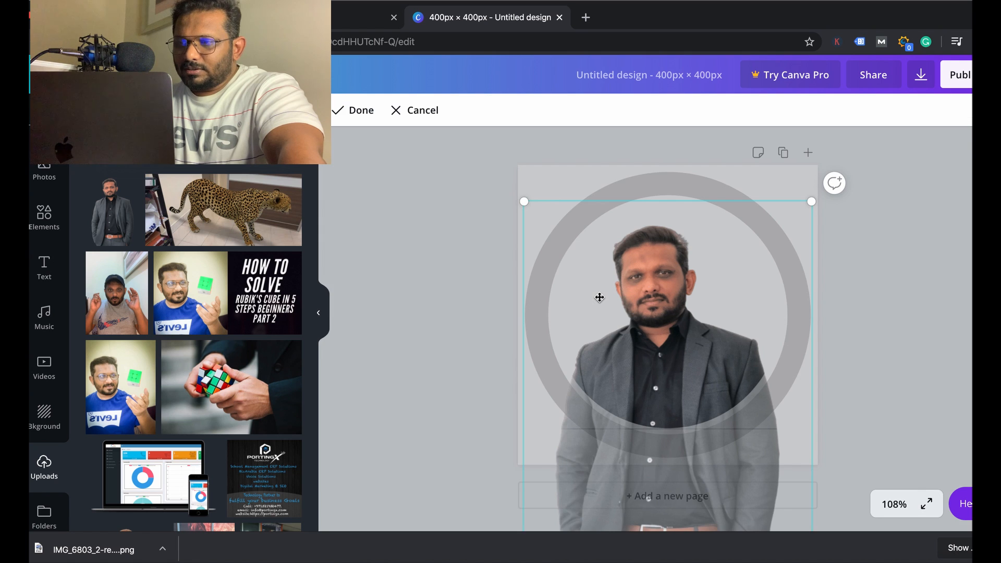
pyautogui.click(863, 257)
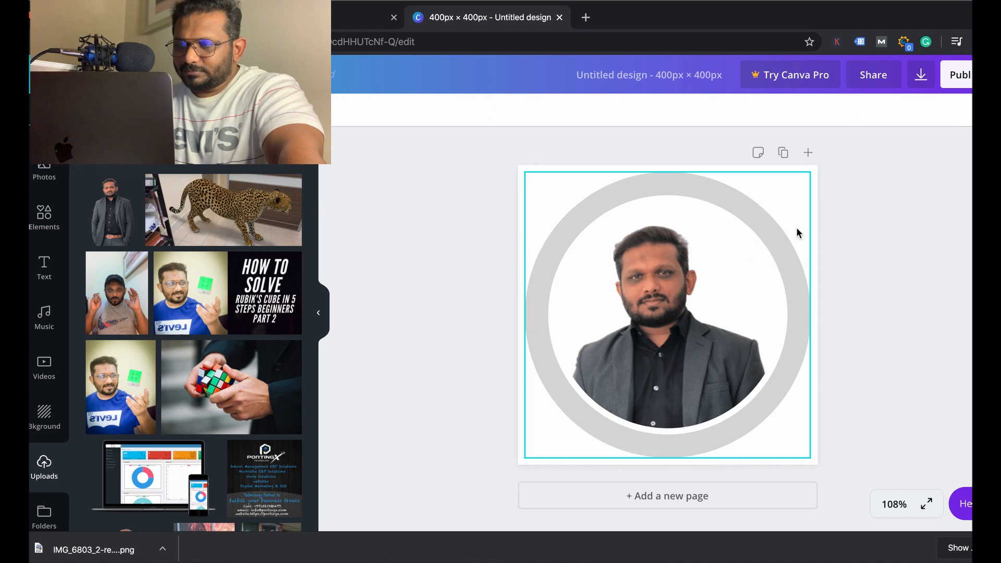
# Try the dark gray photo color behind the portrait, then set that background to white.
pyautogui.click(744, 243)
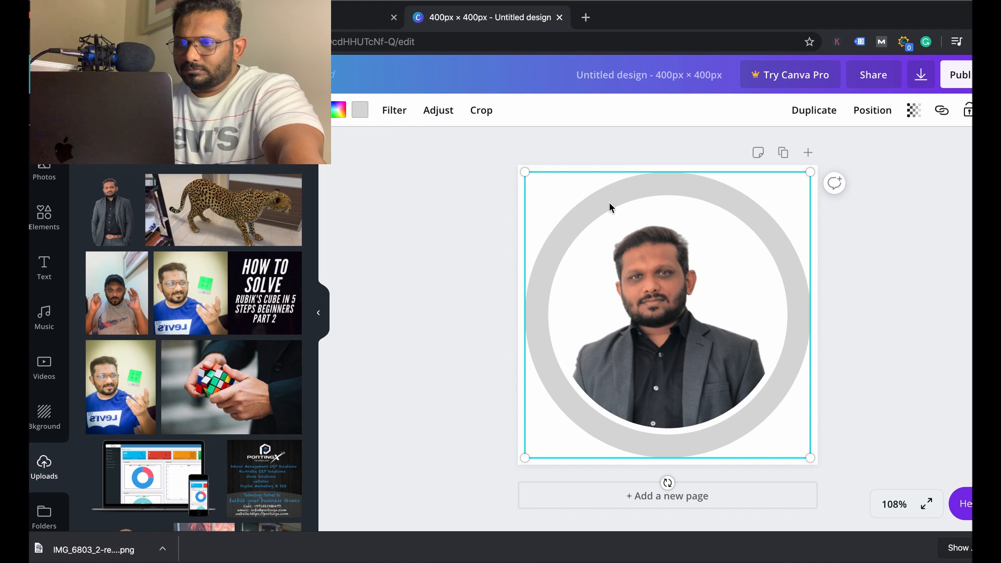
pyautogui.click(335, 111)
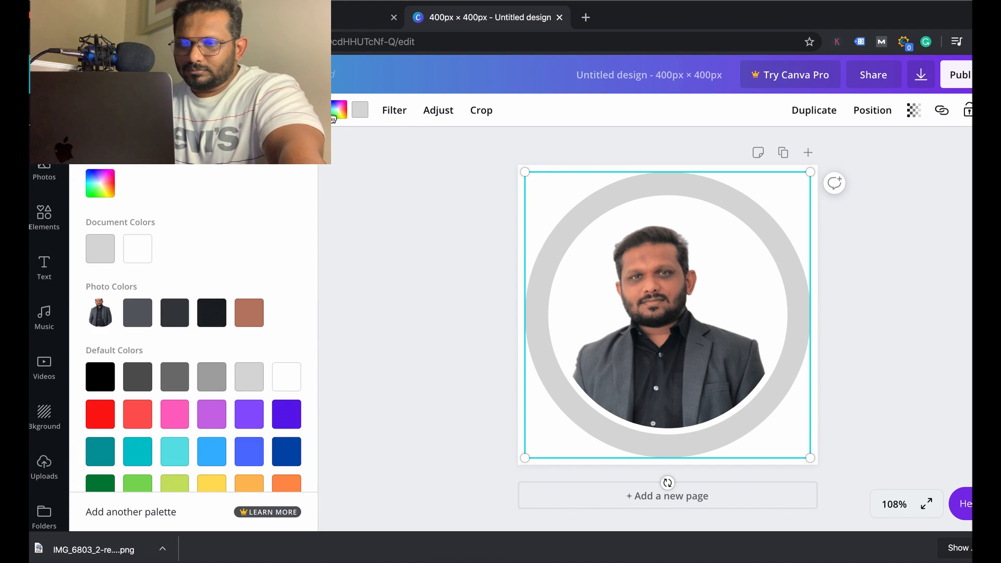
pyautogui.click(138, 312)
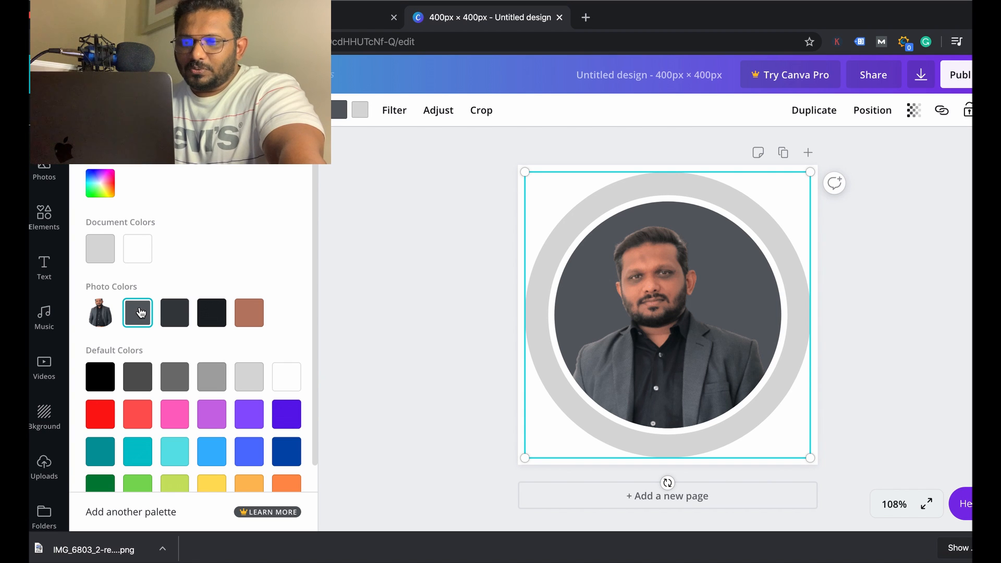
pyautogui.click(286, 376)
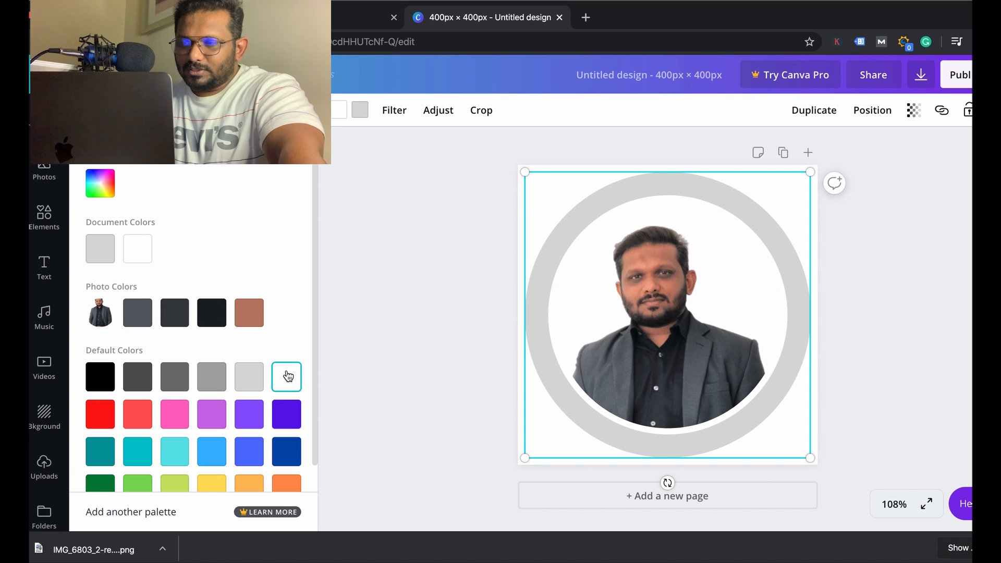
pyautogui.click(400, 255)
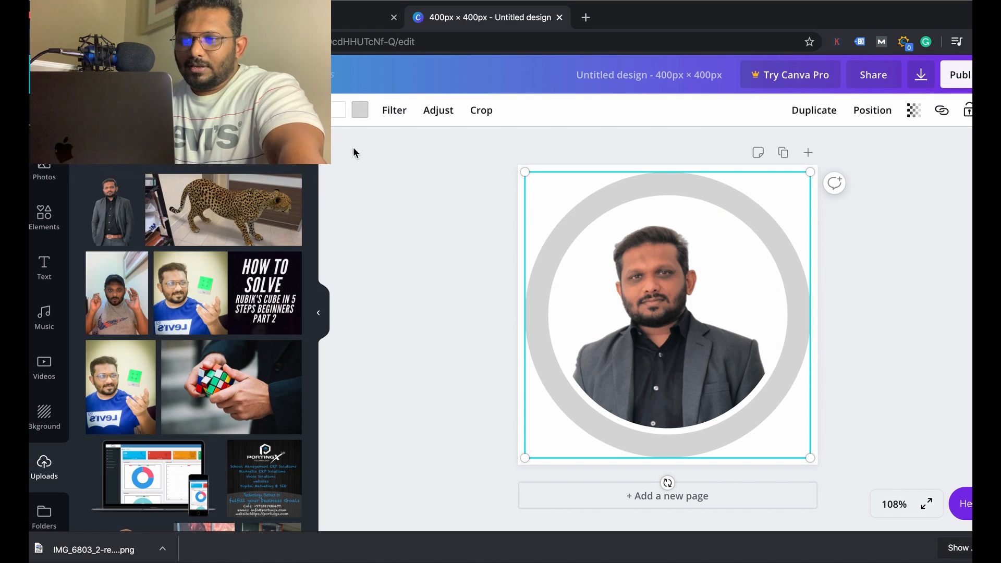
# Try the dark photo colors and black as the background behind the portrait.
pyautogui.click(342, 120)
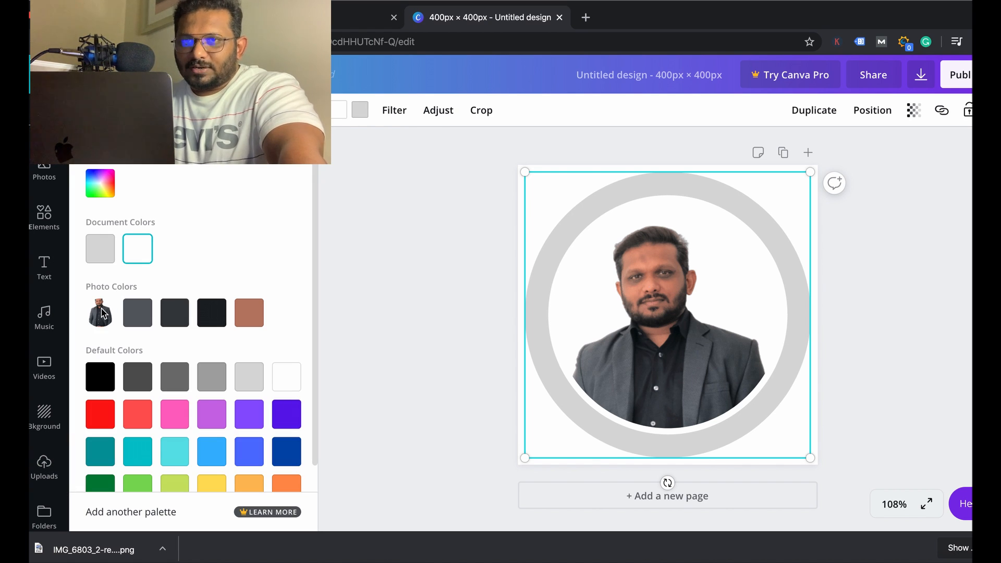
pyautogui.click(142, 317)
pyautogui.click(167, 317)
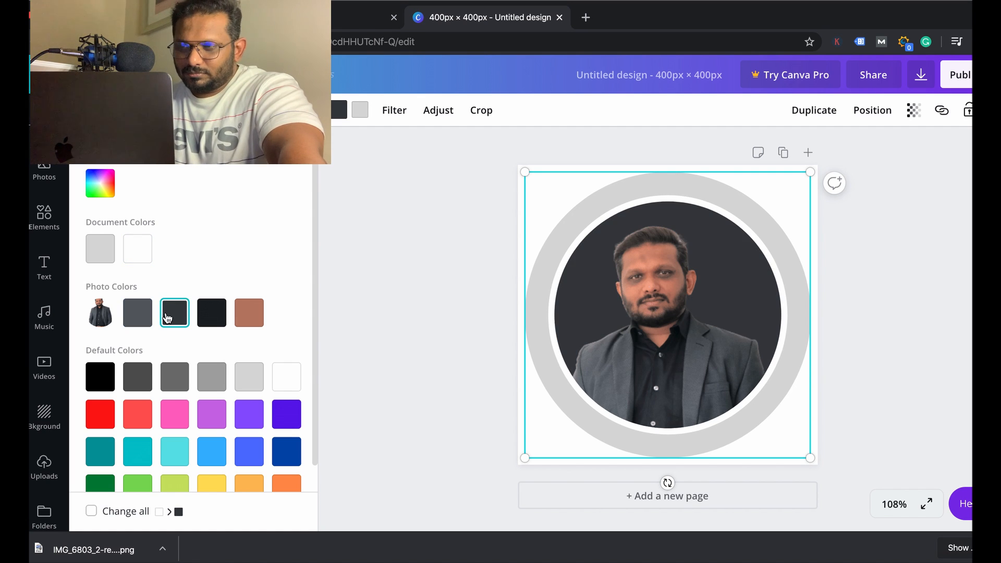
pyautogui.click(212, 316)
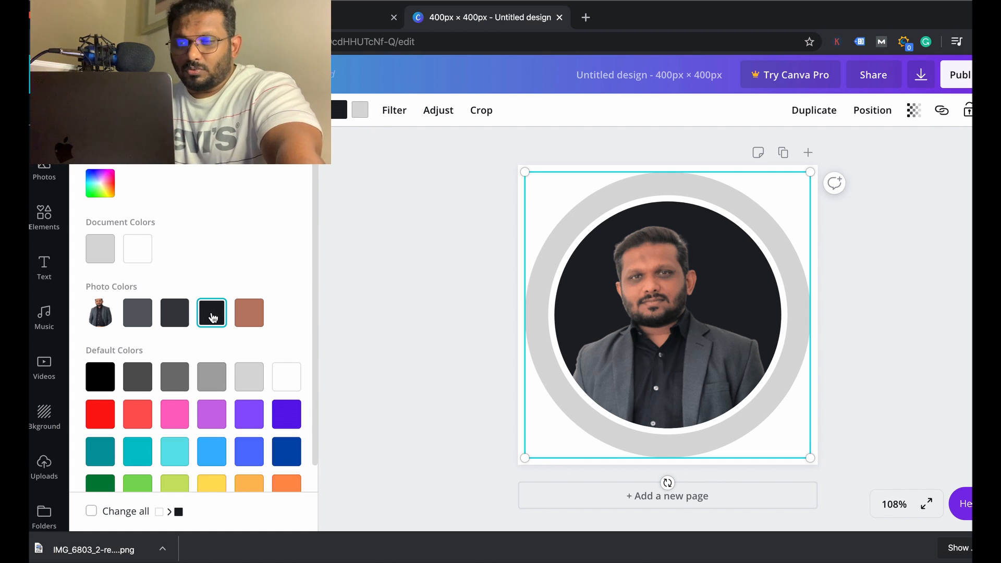
pyautogui.click(175, 316)
pyautogui.click(148, 317)
pyautogui.click(98, 386)
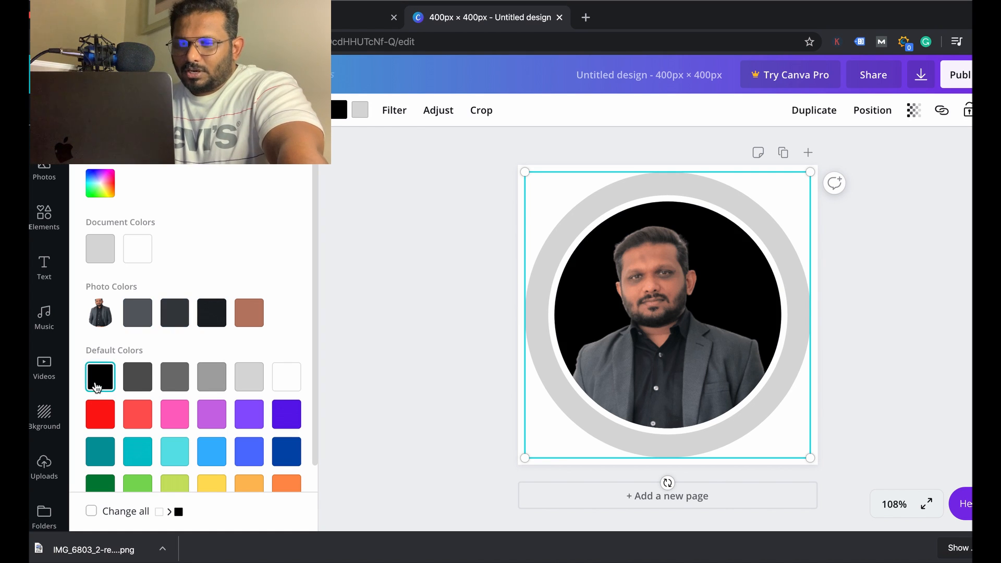
# Try pink, purple, blue and pale blue #e9edff behind the portrait, then set that background to white.
pyautogui.click(173, 416)
pyautogui.click(246, 417)
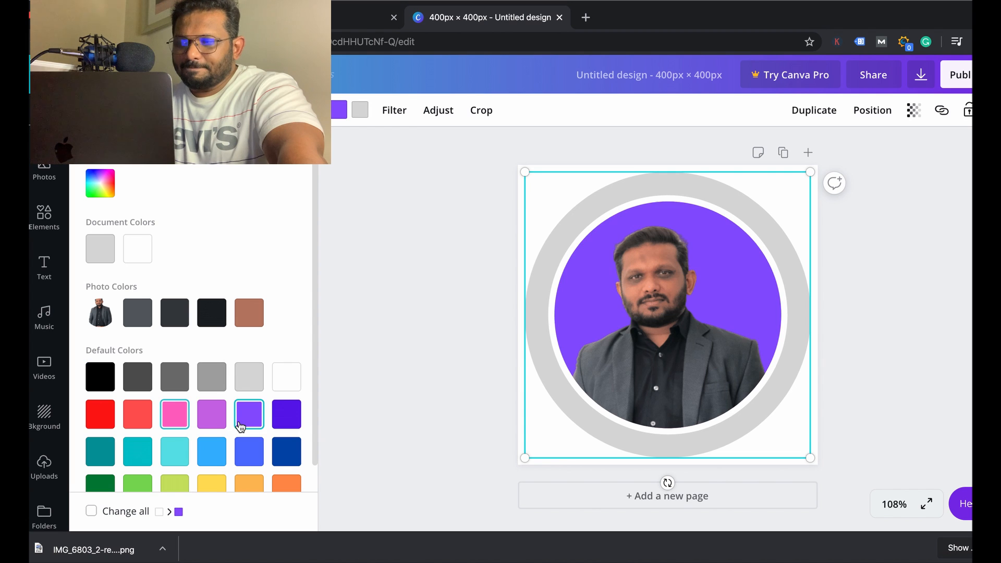
pyautogui.click(249, 452)
pyautogui.click(100, 183)
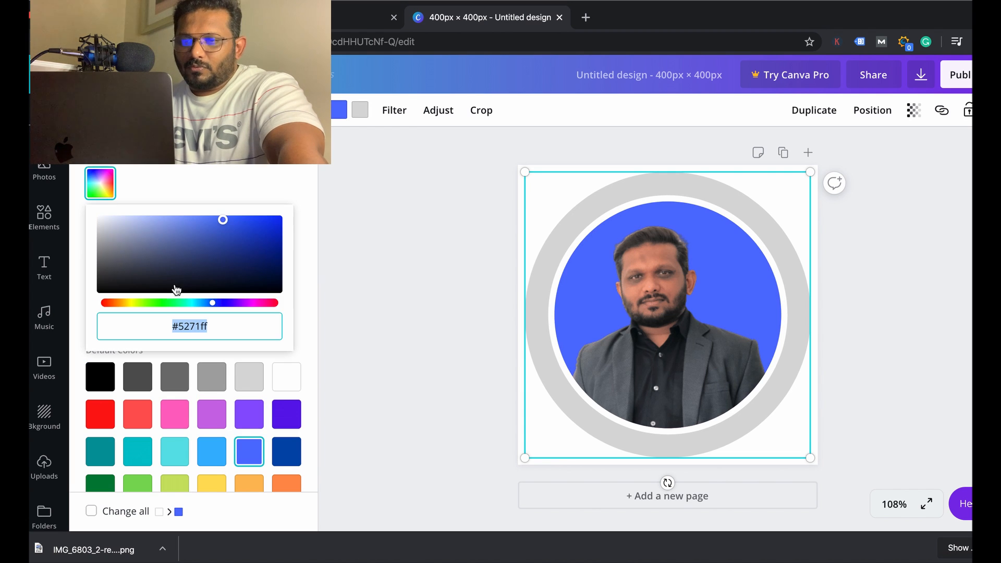
pyautogui.moveTo(223, 220); pyautogui.dragTo(113, 217)
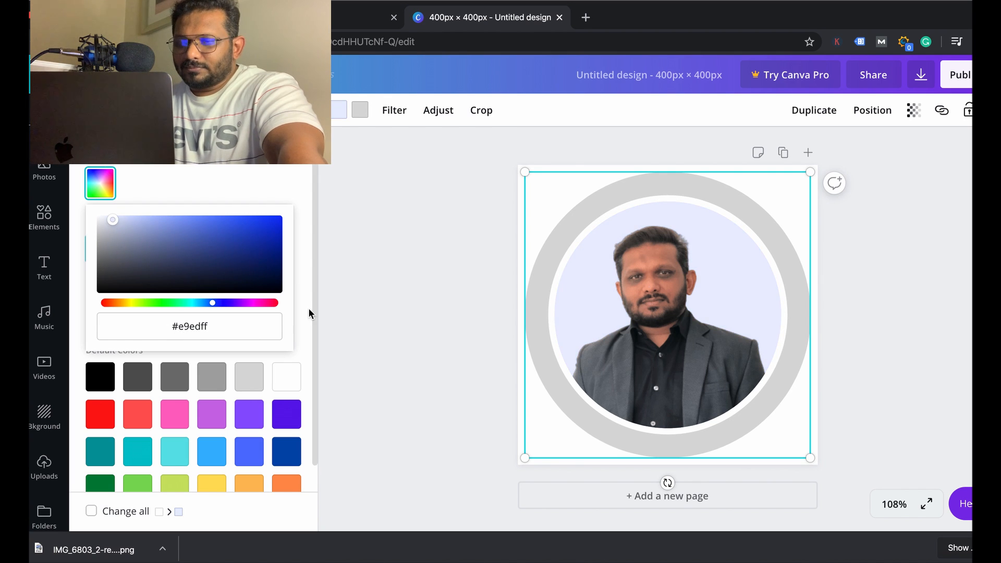
pyautogui.click(286, 377)
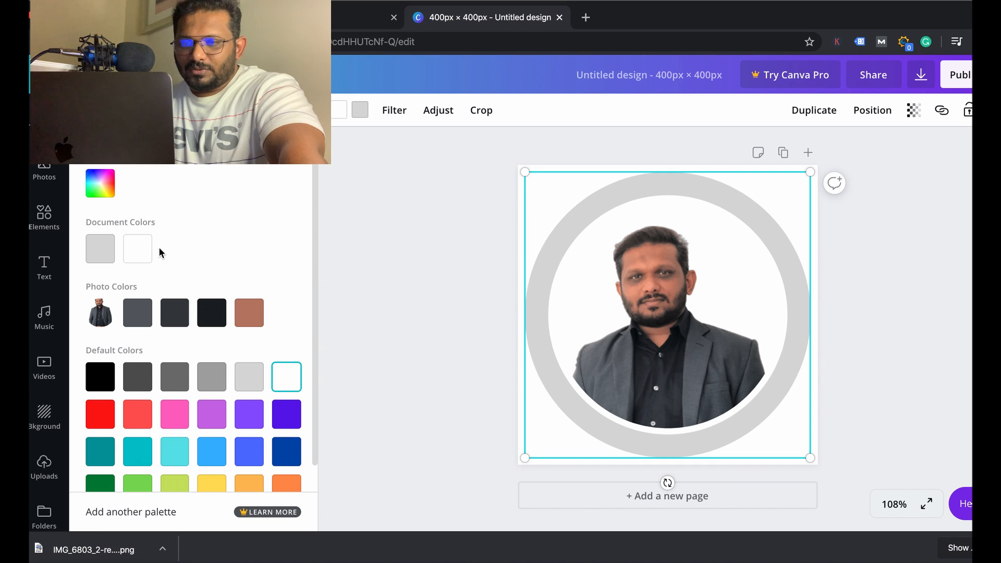
pyautogui.press('Escape')
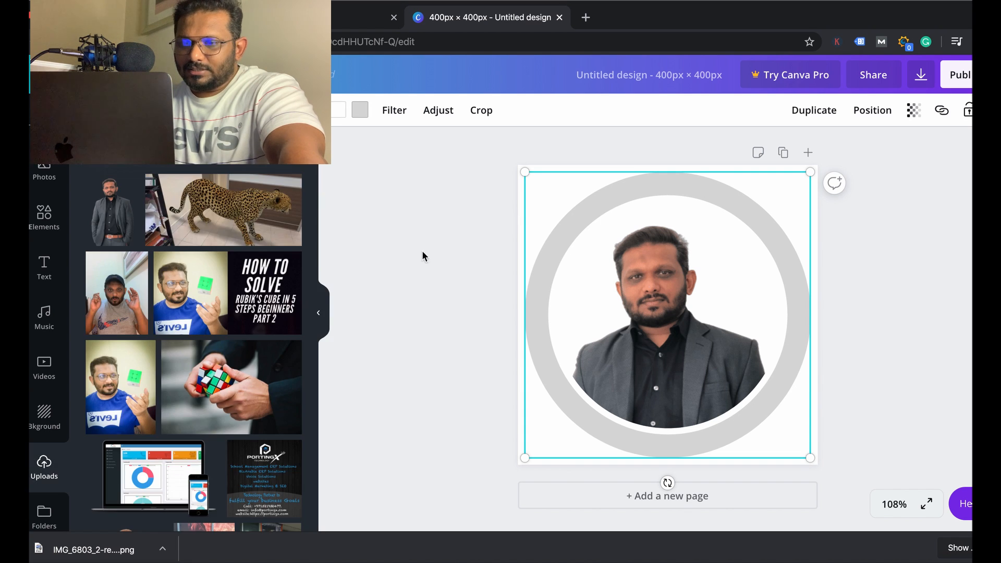
# Try #bfb9b9 on the frame's outer ring, then set the ring to the default medium gray.
pyautogui.click(360, 110)
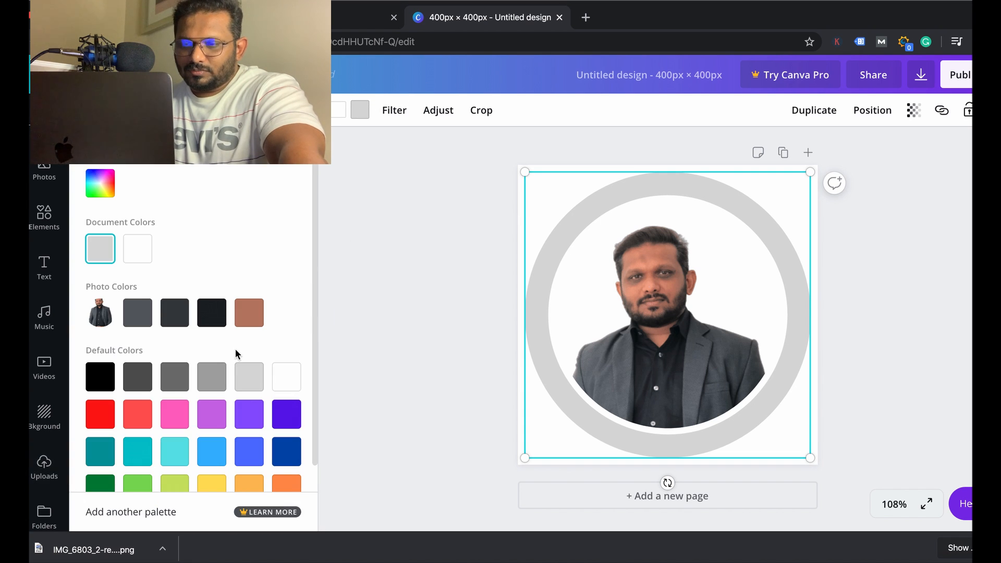
pyautogui.click(100, 184)
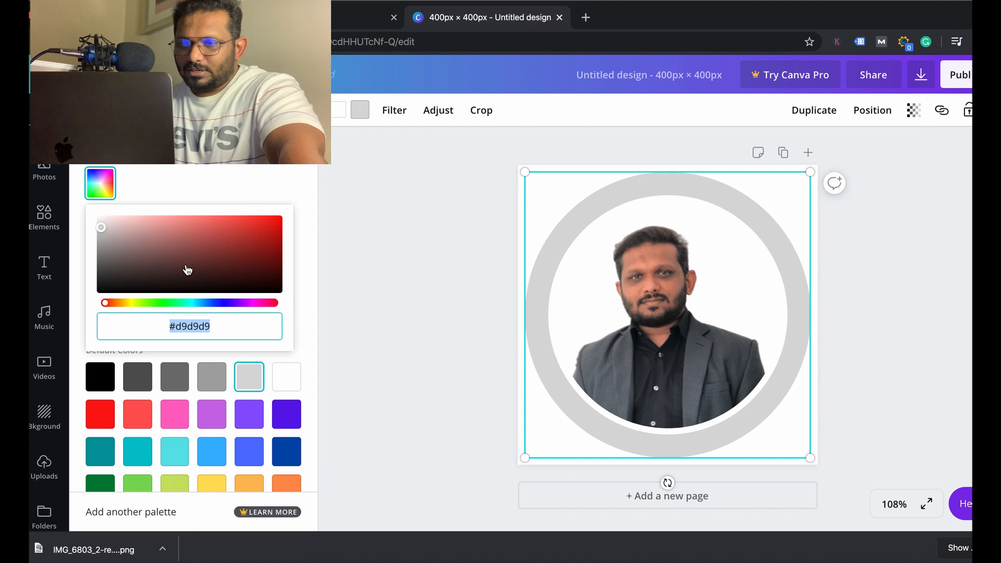
pyautogui.moveTo(101, 228)
pyautogui.mouseDown()
pyautogui.moveTo(101, 211)
pyautogui.moveTo(103, 234)
pyautogui.mouseUp()
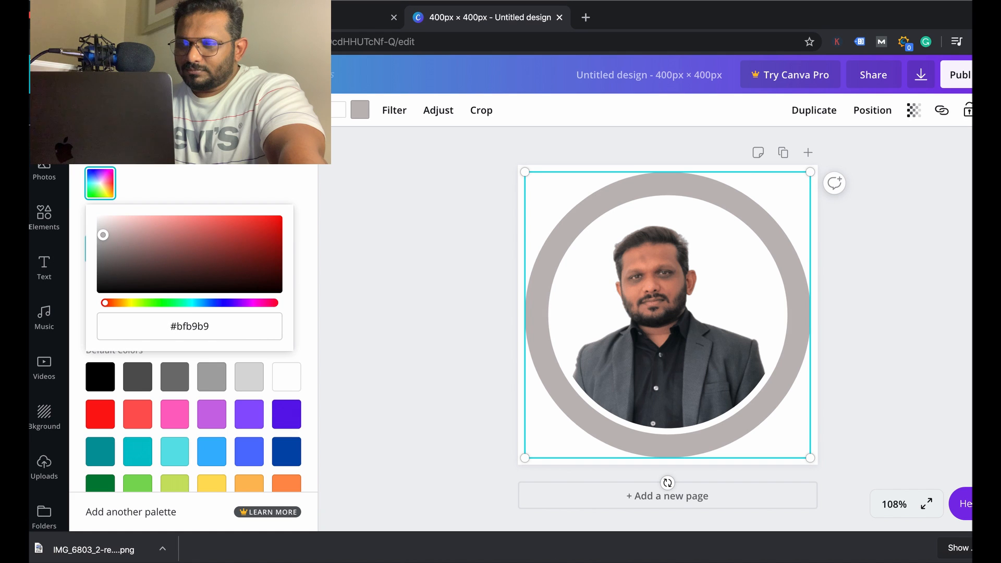
pyautogui.click(192, 368)
pyautogui.click(216, 382)
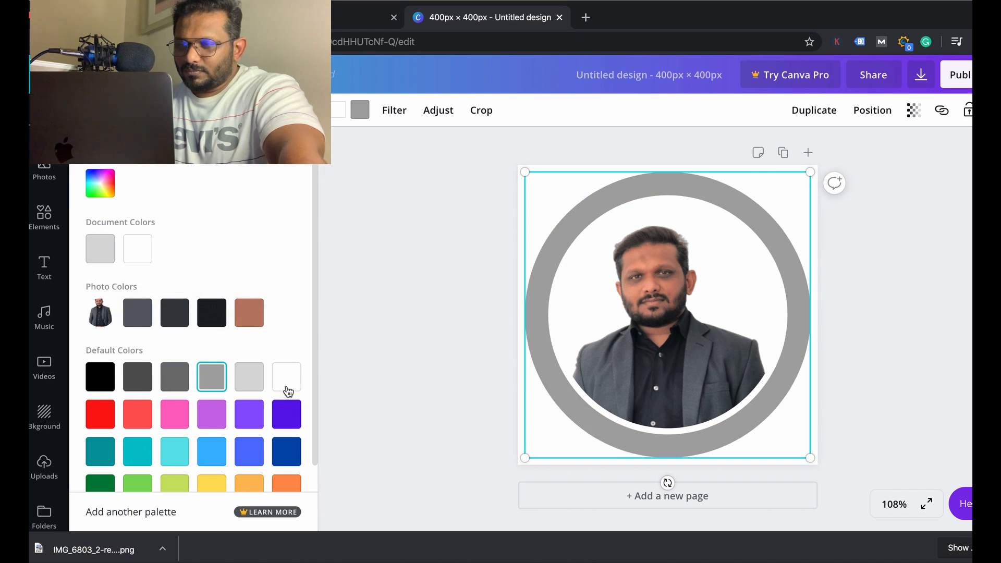
pyautogui.press('Escape')
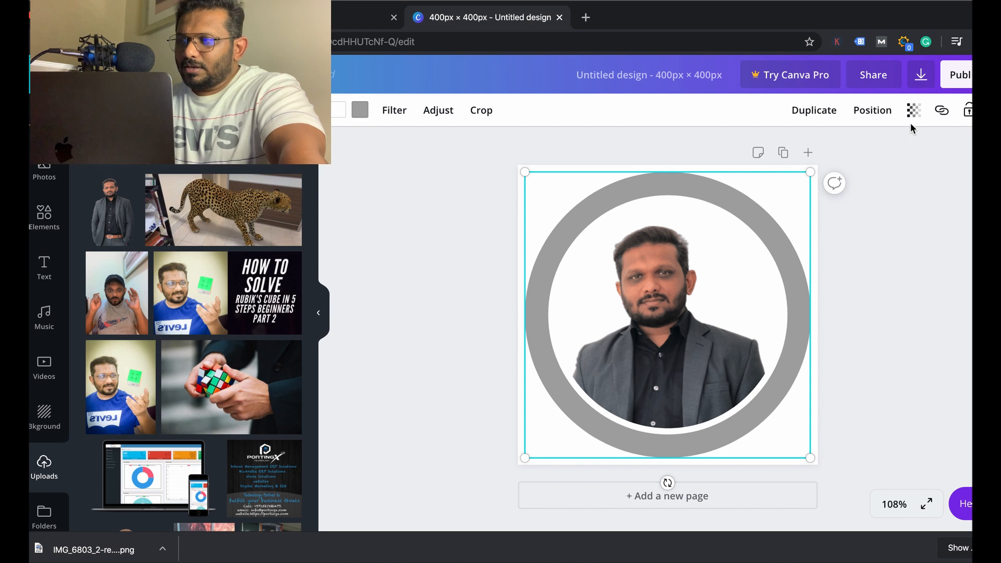
# Download the design as a 400 × 400 px PNG, dismiss the Canva Pro offer, and open Untitled design.png in Finder.
pyautogui.click(923, 81)
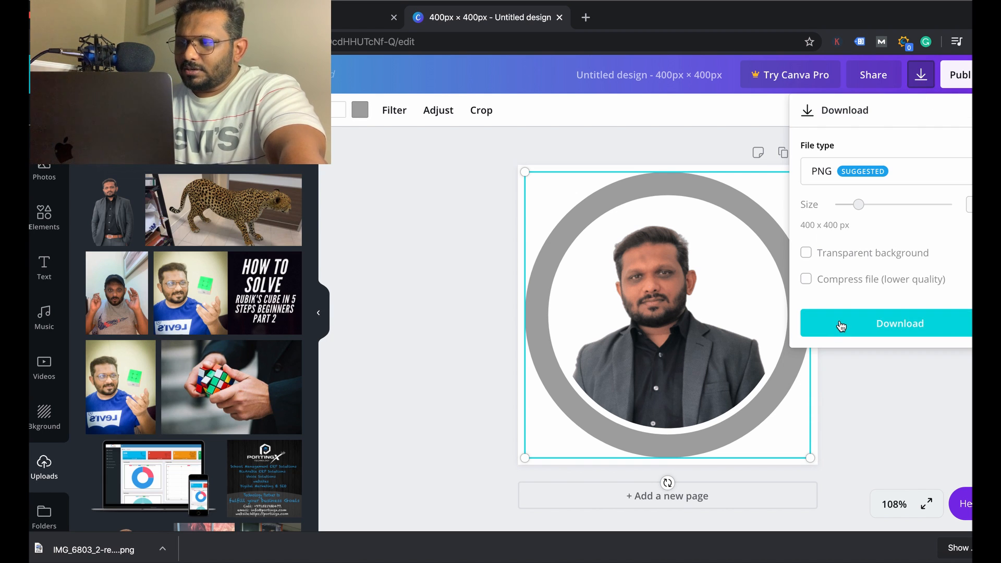
pyautogui.click(844, 324)
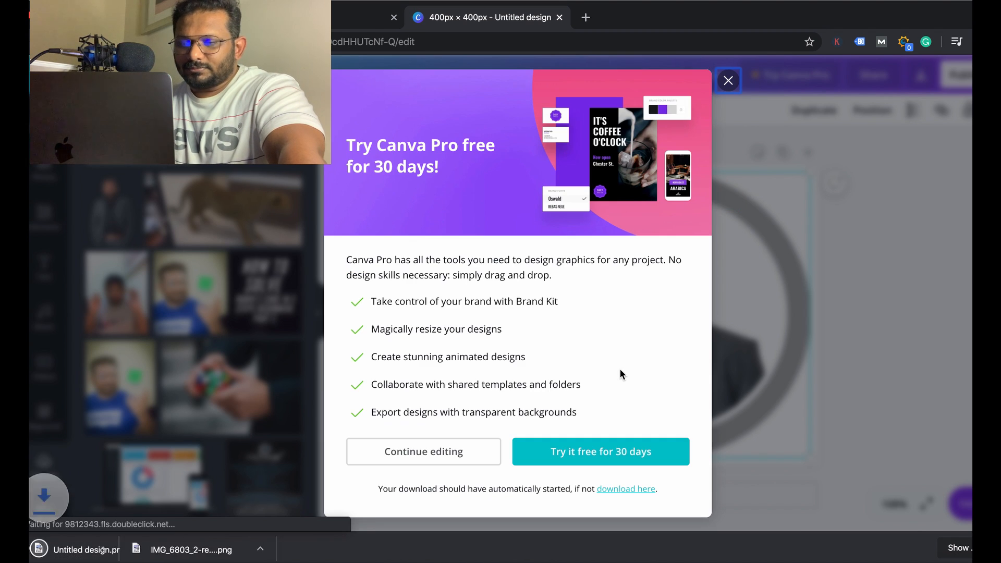
pyautogui.click(728, 80)
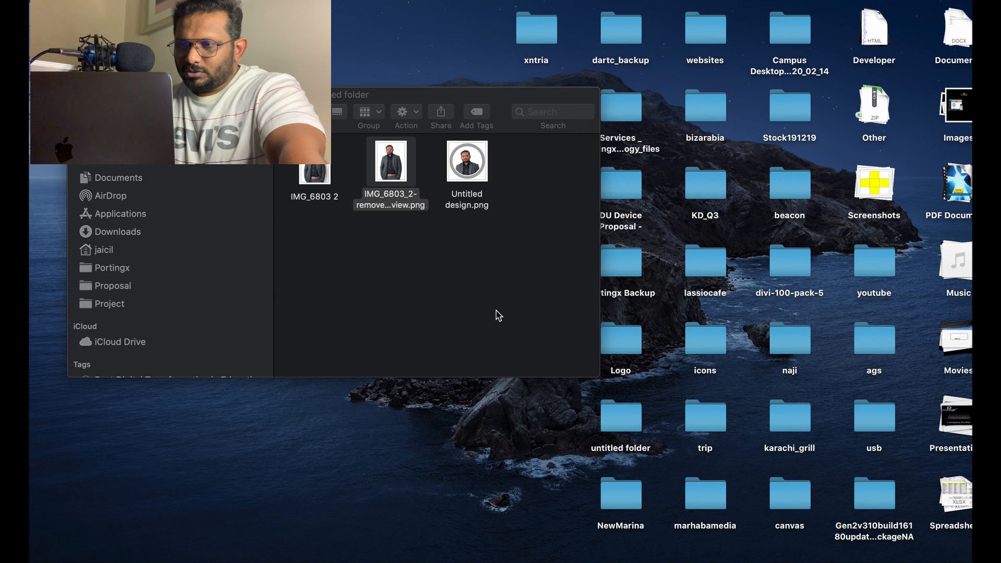
pyautogui.click(466, 166)
pyautogui.doubleClick(465, 166)
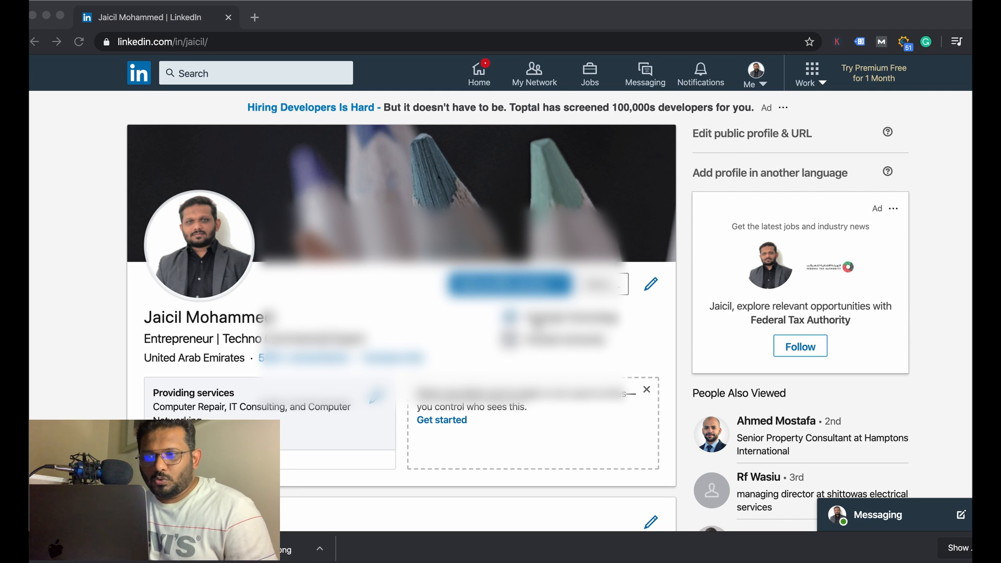
# On the LinkedIn profile page, open the intro for editing and bring up its contact info form.
pyautogui.click(651, 287)
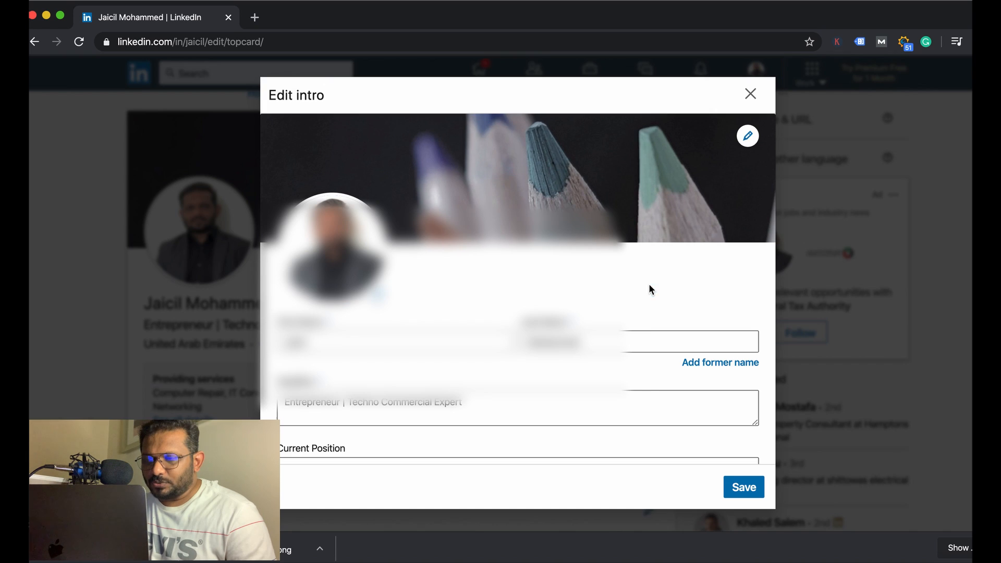
pyautogui.scroll(-10, 460, 408)
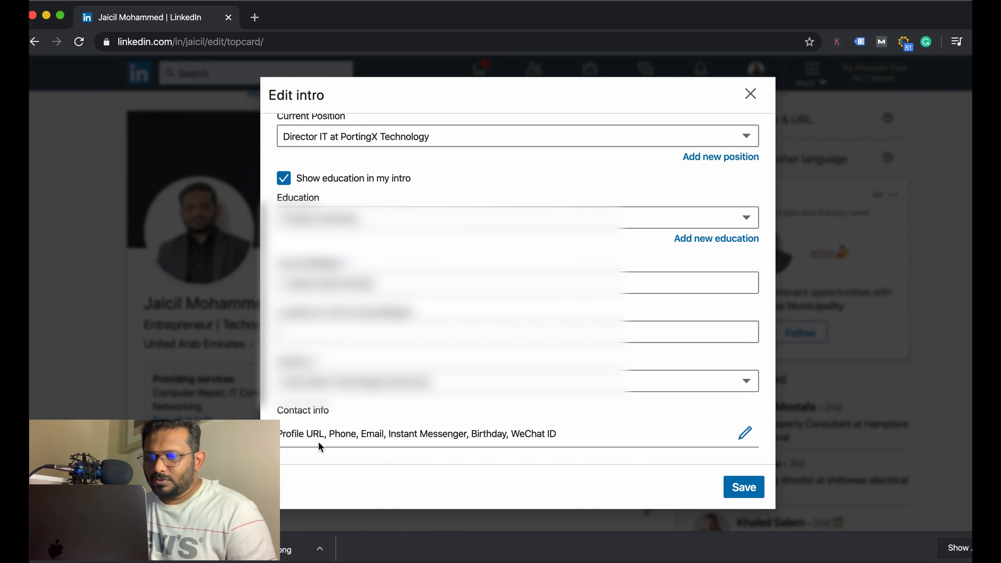
pyautogui.click(745, 433)
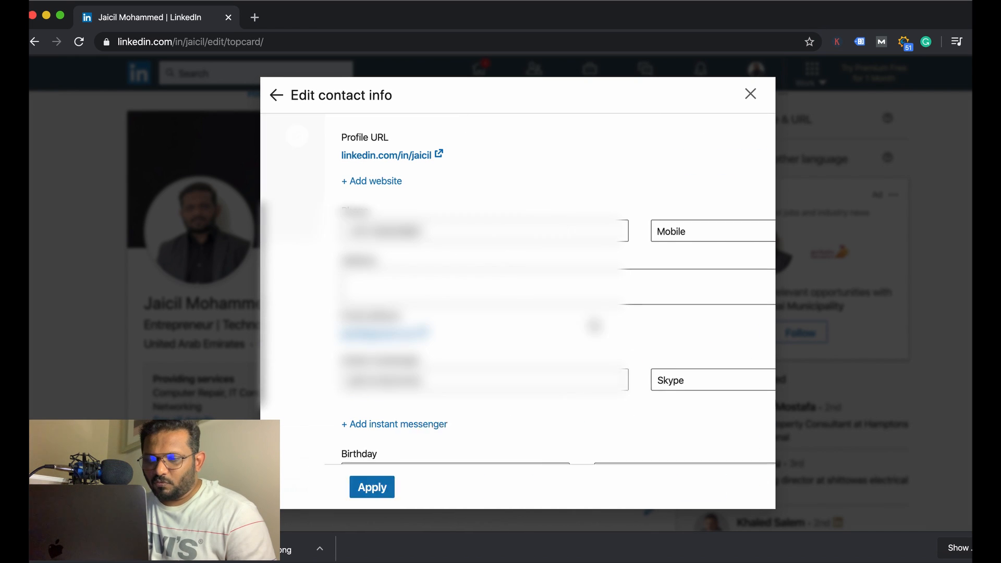